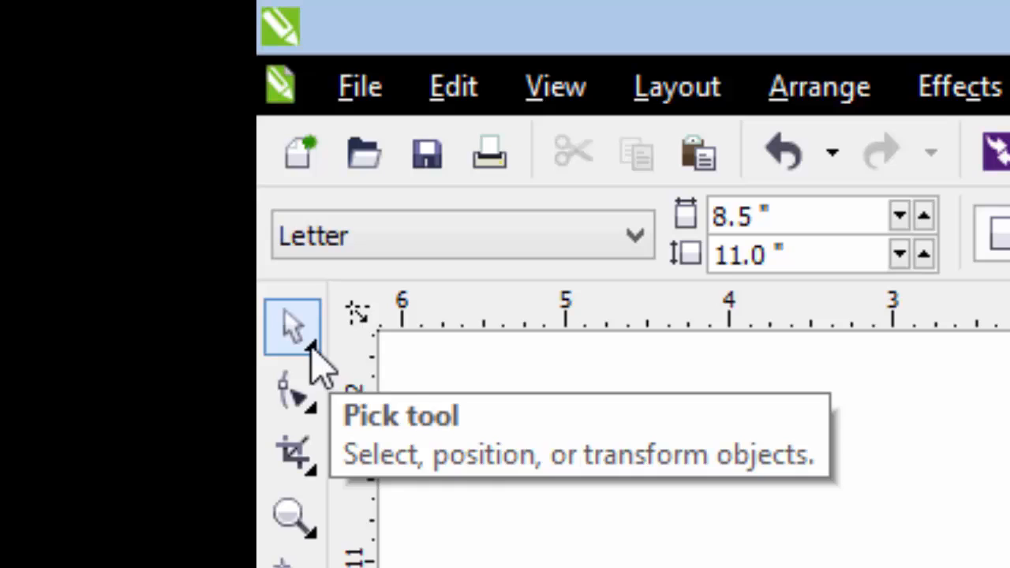
- Activate the Pick tool, select the large red title text on the page, and clear the selection
{"action": "left_click", "coordinate": [314, 351]}
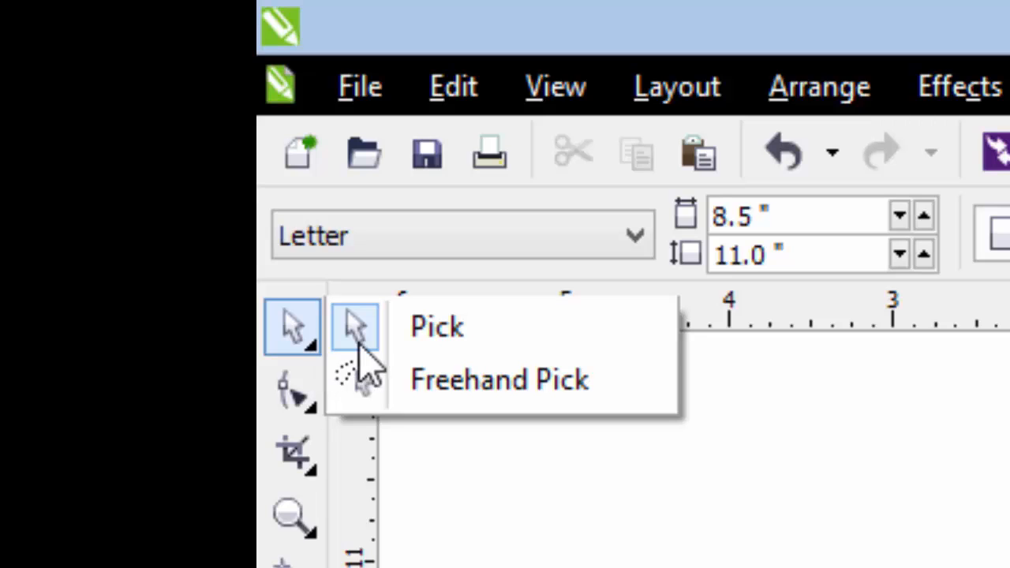
{"action": "left_click", "coordinate": [428, 343]}
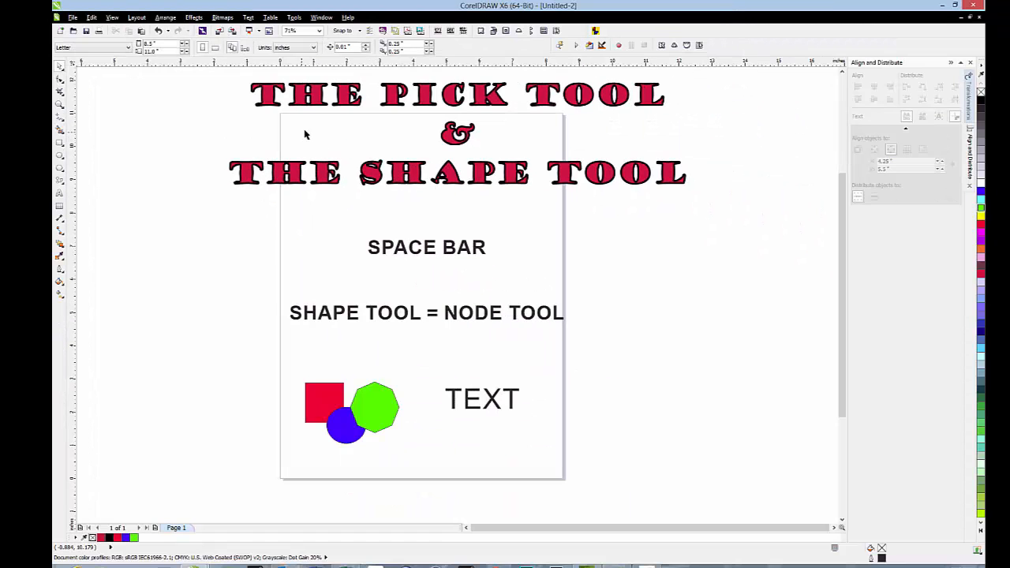
{"action": "left_click", "coordinate": [298, 106]}
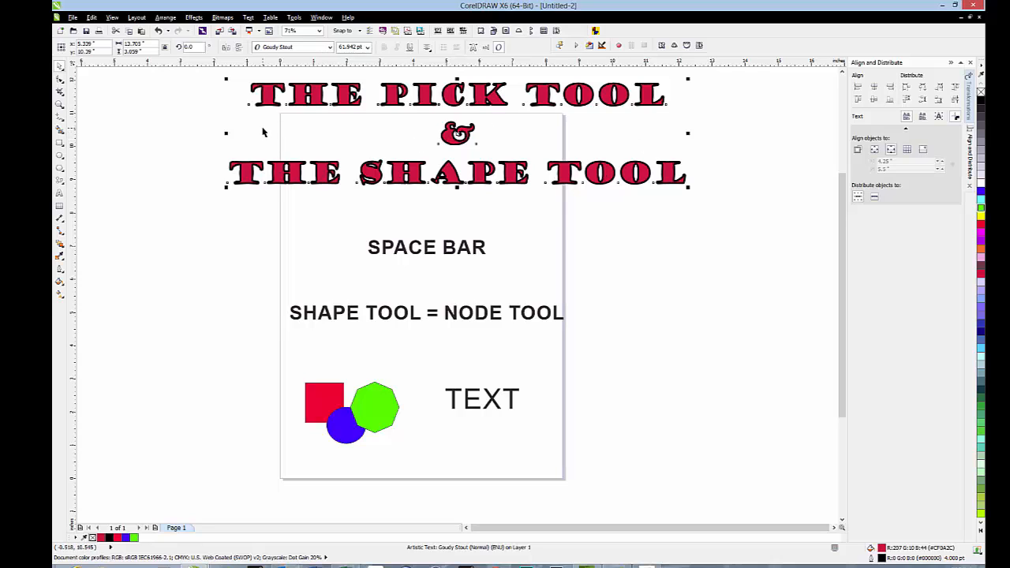
{"action": "left_click", "coordinate": [177, 154]}
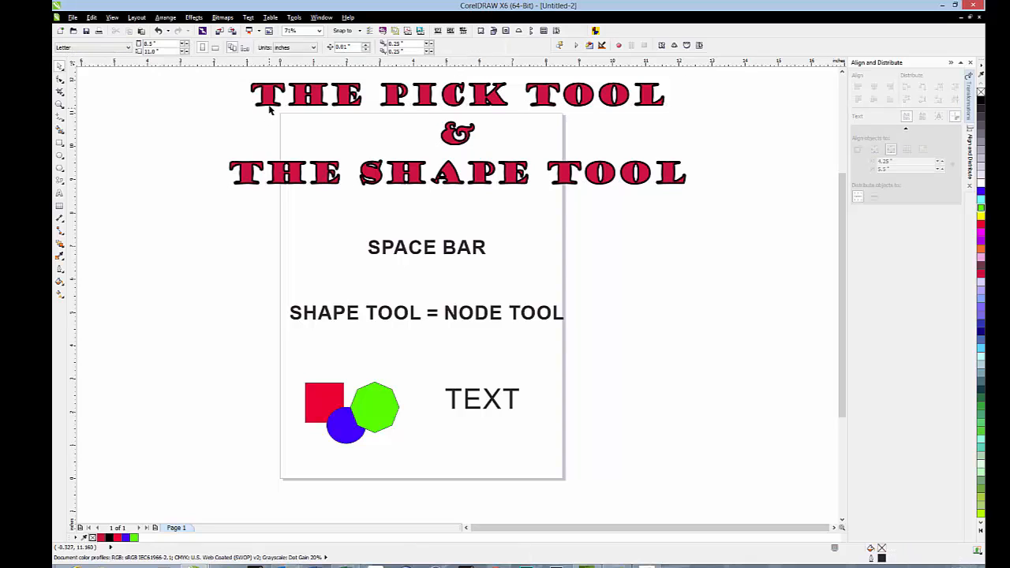
- Switch to the Ellipse tool and toggle straight back to the Pick tool without drawing anything
{"action": "left_click", "coordinate": [60, 157]}
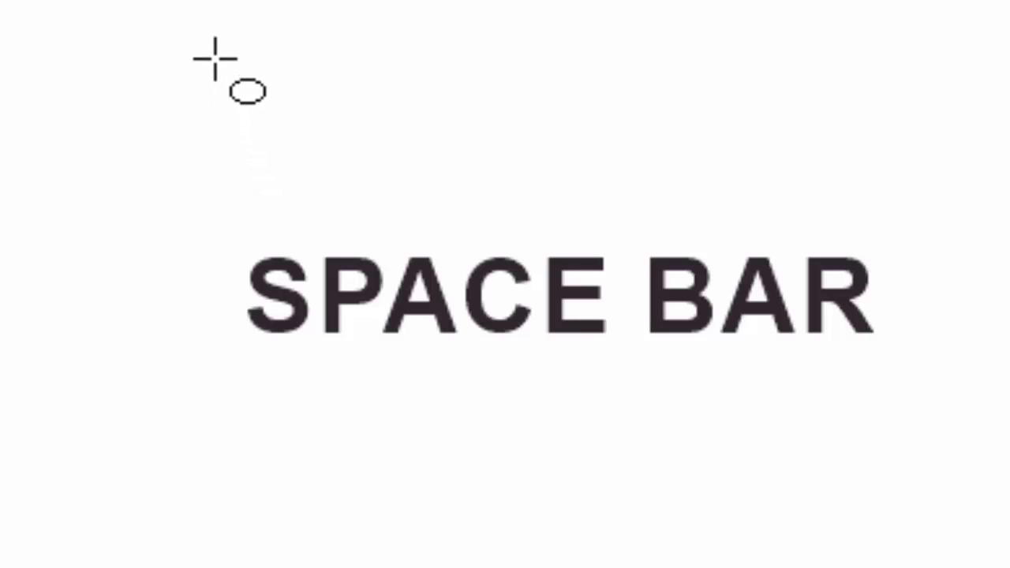
{"action": "key", "text": "space"}
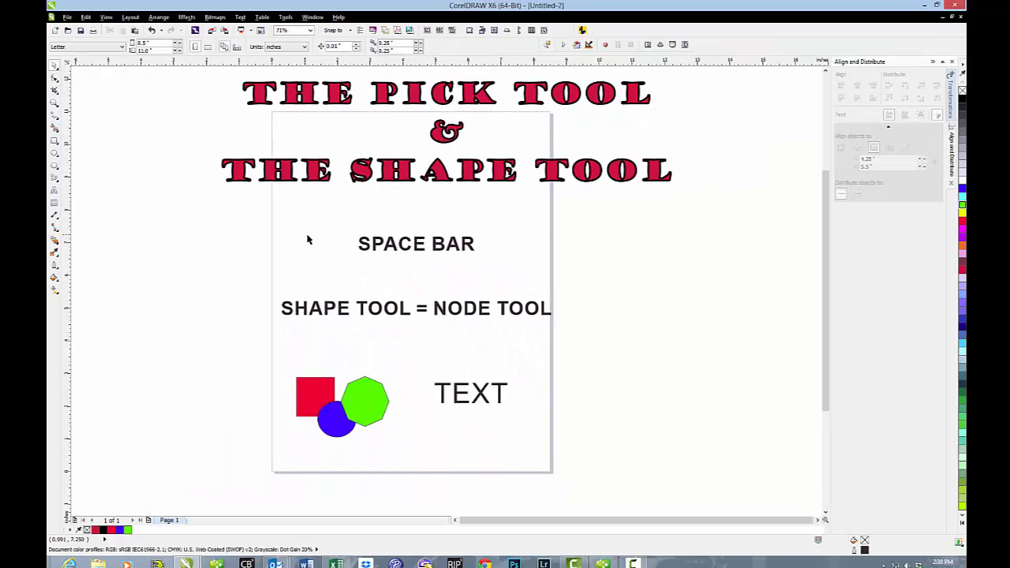
- Move the red square, green octagon and blue circle upward separately, placing the circle so it overlaps the square and touches the octagon
{"action": "left_click", "coordinate": [311, 386]}
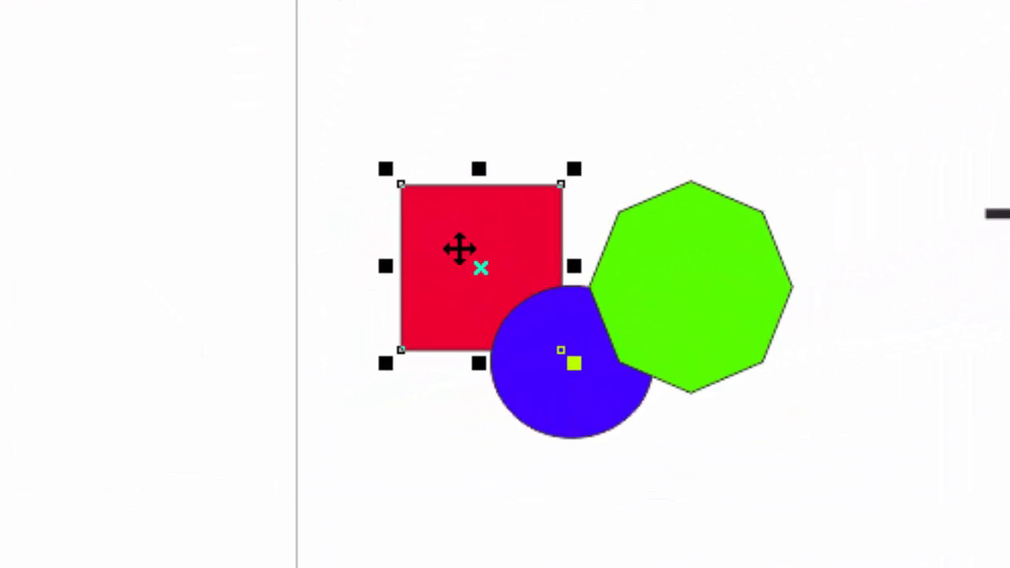
{"action": "left_click_drag", "start_coordinate": [484, 258], "coordinate": [411, 103]}
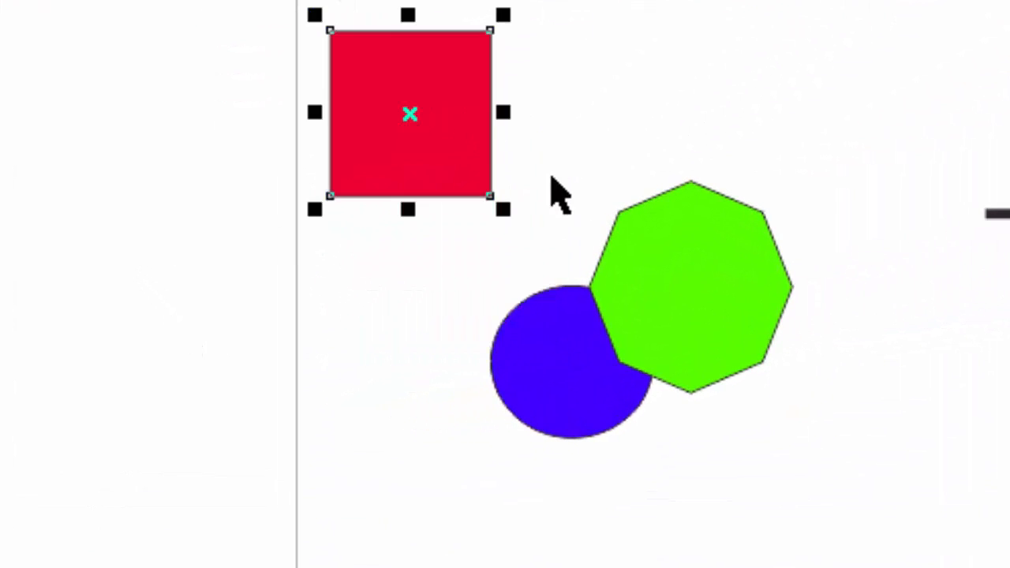
{"action": "left_click", "coordinate": [665, 221]}
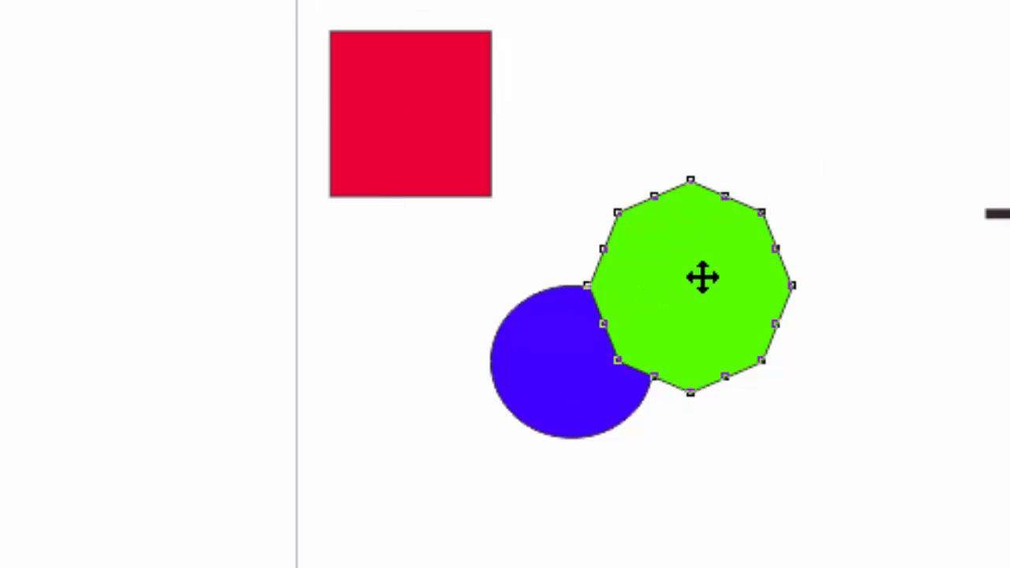
{"action": "left_click_drag", "start_coordinate": [701, 275], "coordinate": [712, 138]}
{"action": "left_click", "coordinate": [585, 358]}
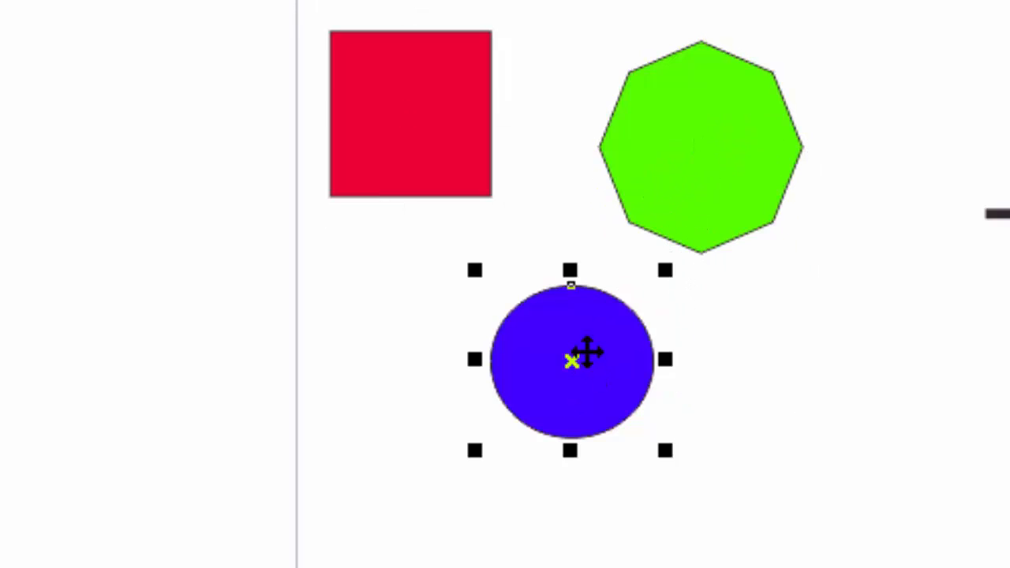
{"action": "left_click_drag", "start_coordinate": [584, 354], "coordinate": [555, 178]}
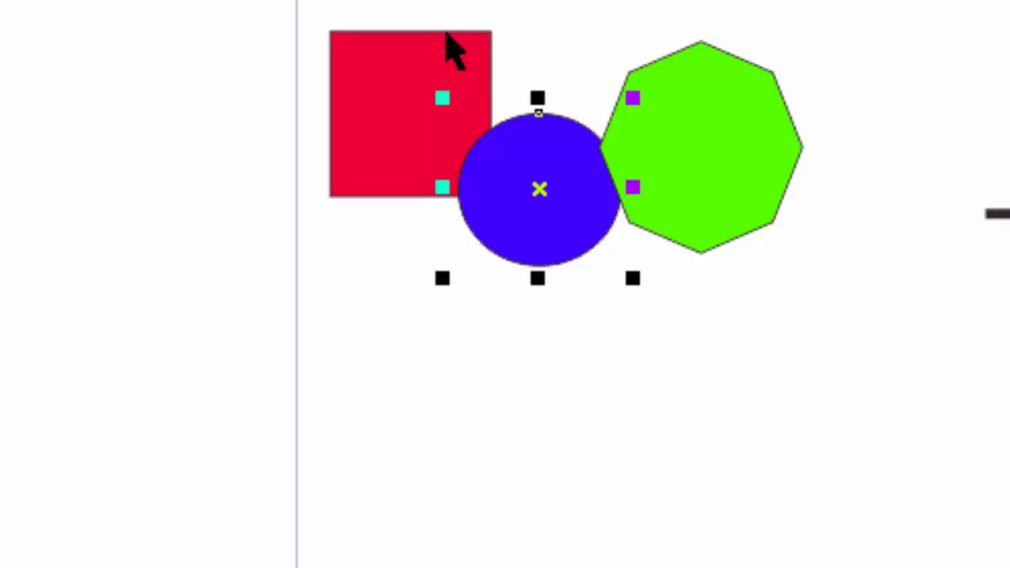
- Marquee-select only the blue circle and green octagon, leaving part of the red square outside the selection box
{"action": "left_click_drag", "start_coordinate": [416, 1], "coordinate": [850, 310]}
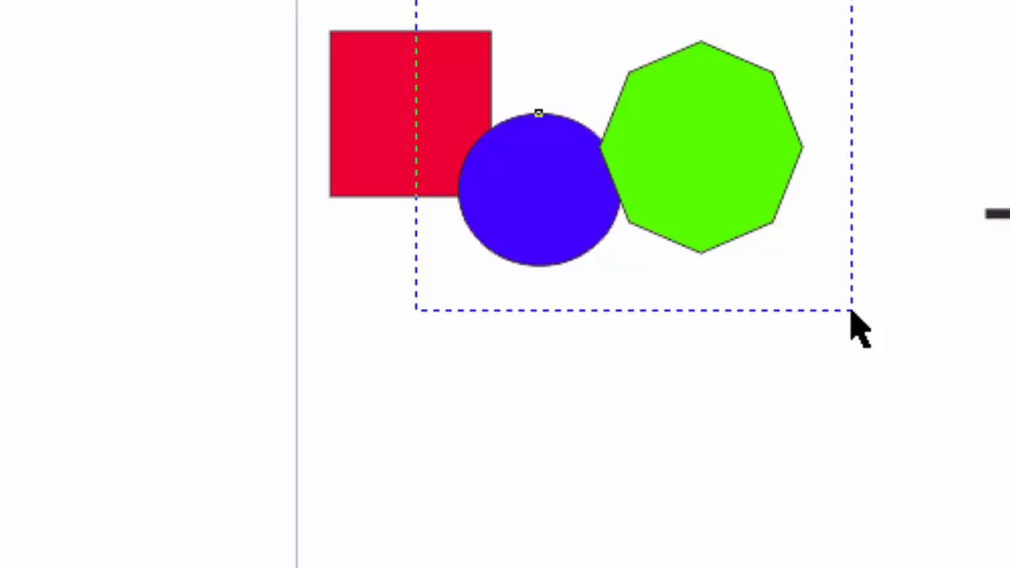
{"action": "left_click_drag", "start_coordinate": [850, 310], "coordinate": [851, 327]}
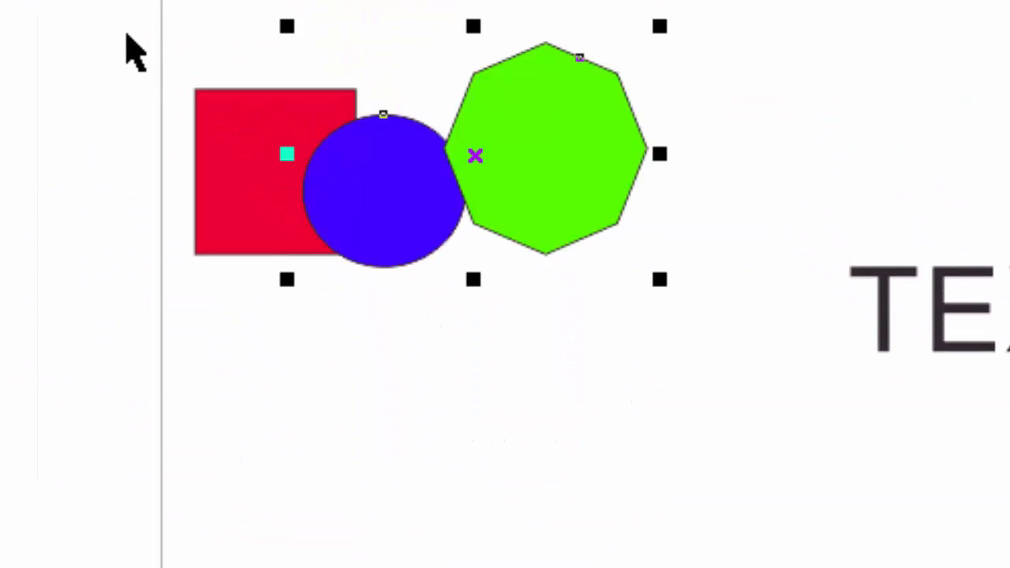
- Marquee-select all three shapes, move them together slightly down and to the right, and deselect them
{"action": "left_click_drag", "start_coordinate": [126, 34], "coordinate": [724, 367]}
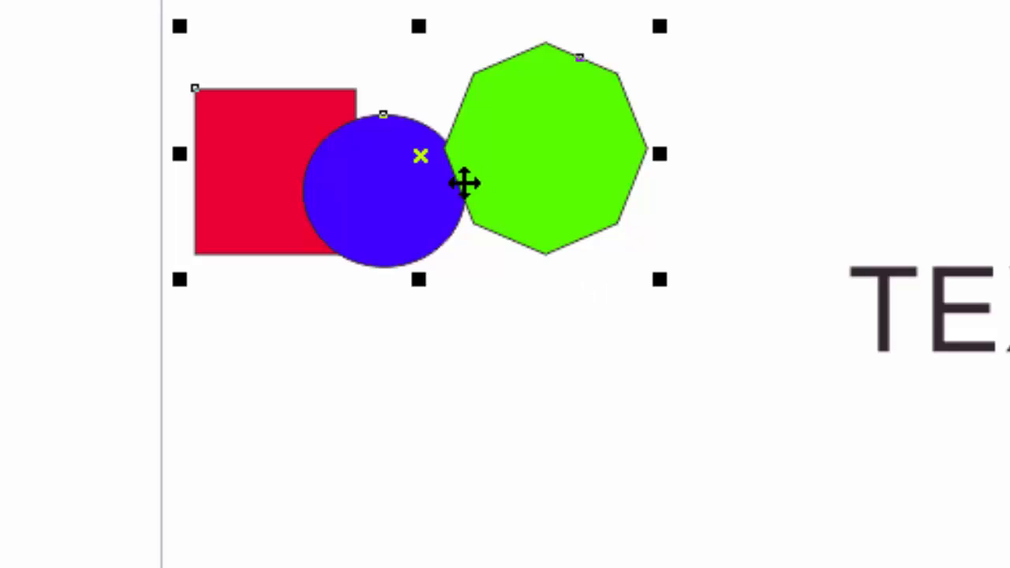
{"action": "left_click_drag", "start_coordinate": [412, 157], "coordinate": [432, 174]}
{"action": "left_click", "coordinate": [118, 84]}
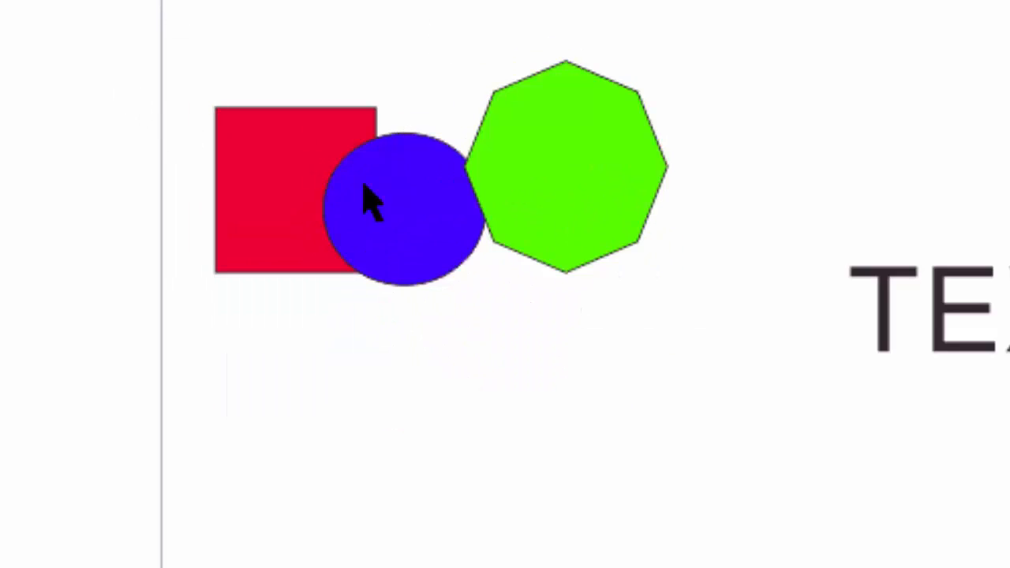
- Select the word TEXT by its letters, move it slightly upward, and clear the selection
{"action": "left_click", "coordinate": [290, 154]}
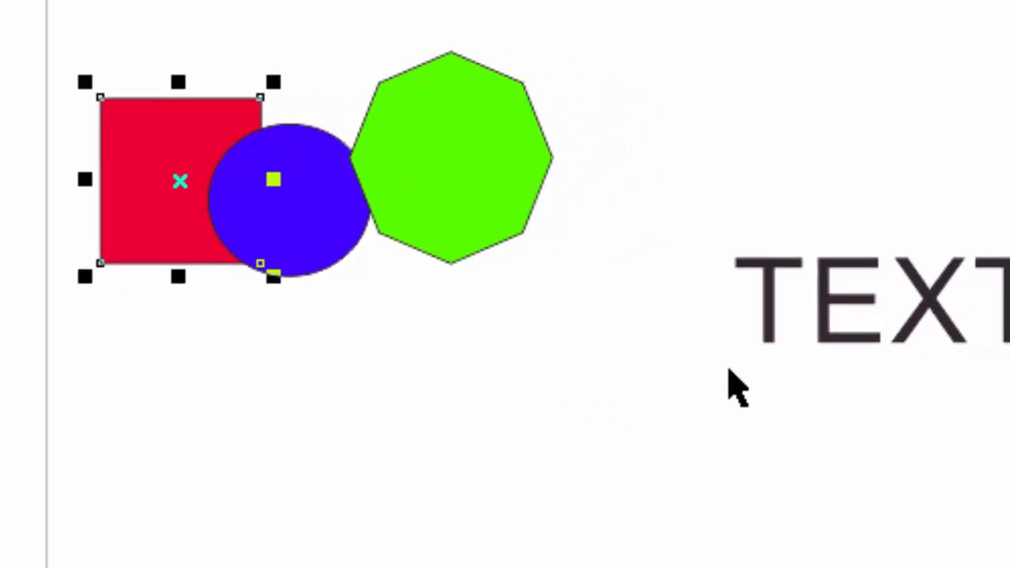
{"action": "left_click", "coordinate": [884, 343]}
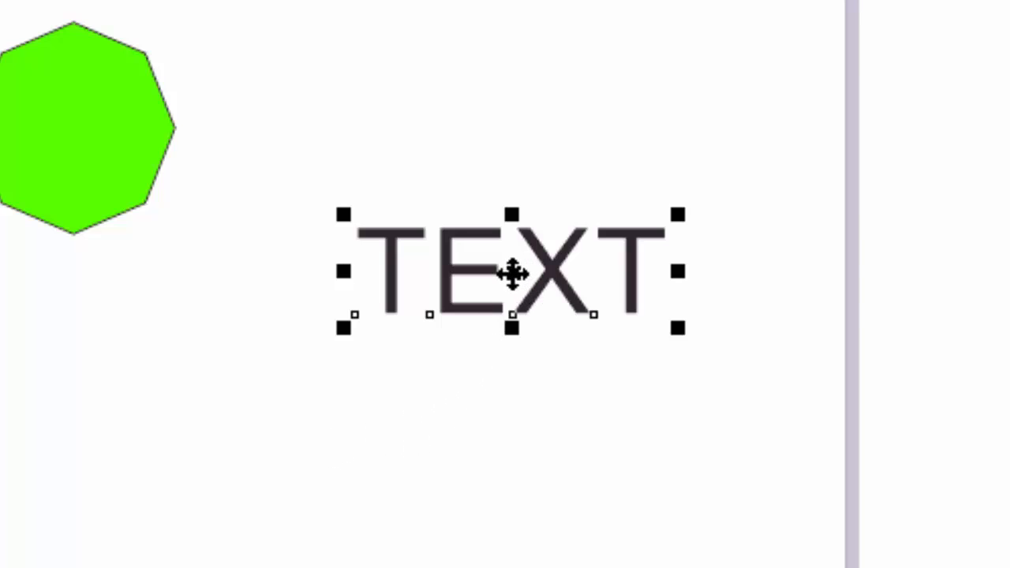
{"action": "left_click_drag", "start_coordinate": [511, 273], "coordinate": [514, 241]}
{"action": "left_click", "coordinate": [513, 335]}
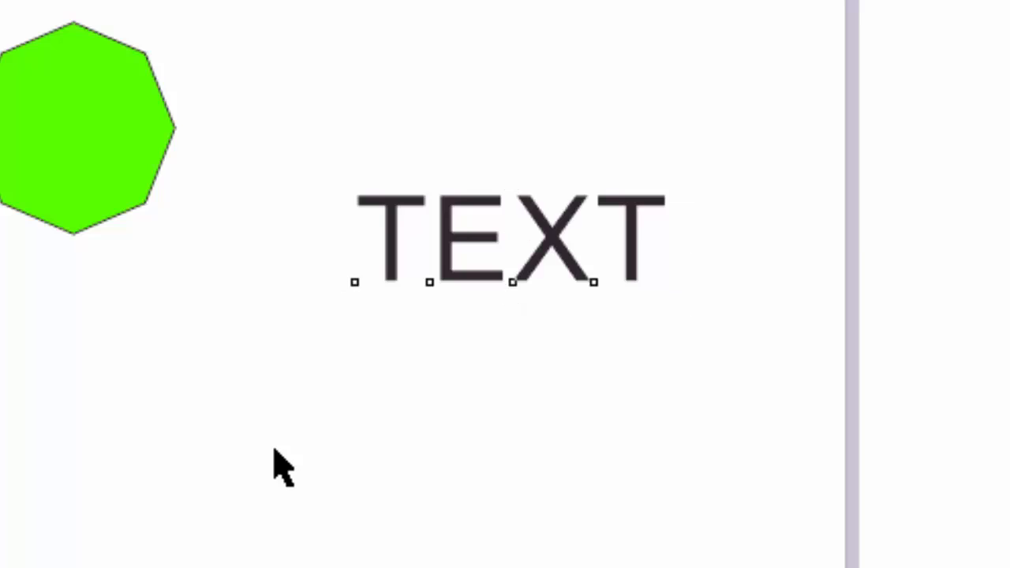
{"action": "left_click", "coordinate": [273, 451]}
- Stack the green octagon over the red square and tuck the blue circle behind the octagon, leaving the square's upper corners exposed
{"action": "left_click_drag", "start_coordinate": [91, 184], "coordinate": [351, 240]}
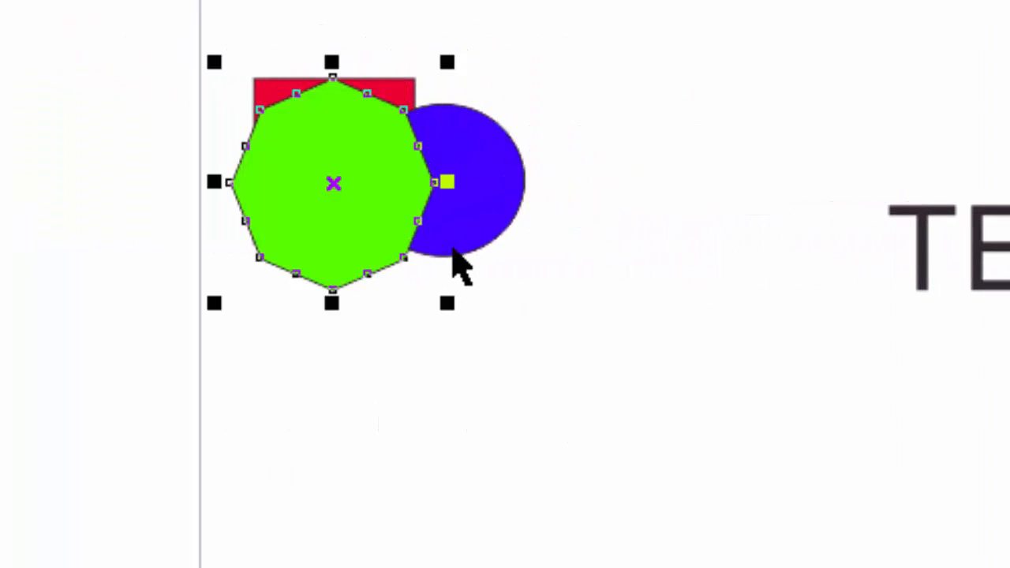
{"action": "left_click", "coordinate": [480, 216]}
{"action": "left_click_drag", "start_coordinate": [480, 216], "coordinate": [369, 257]}
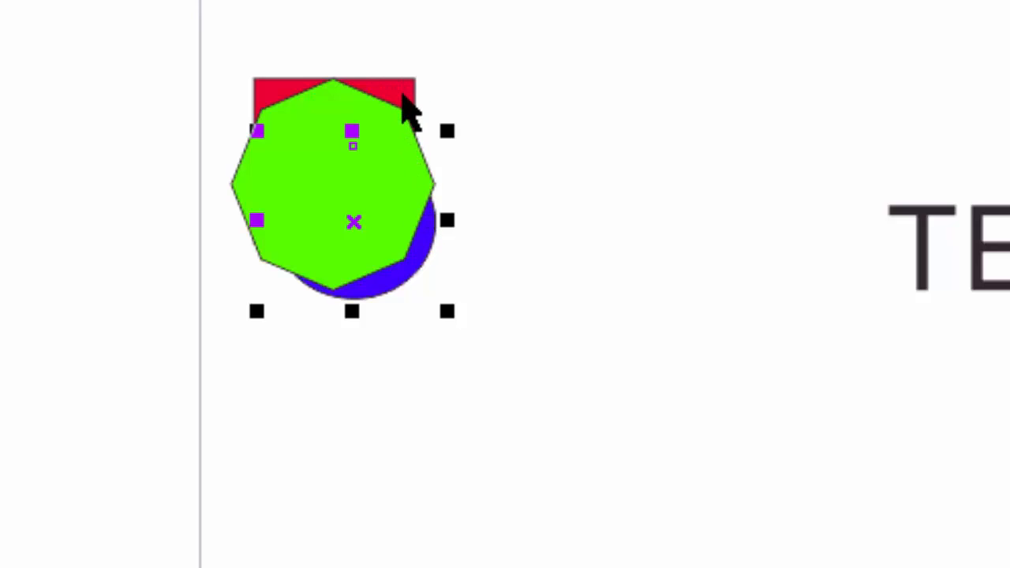
{"action": "left_click_drag", "start_coordinate": [369, 130], "coordinate": [370, 122]}
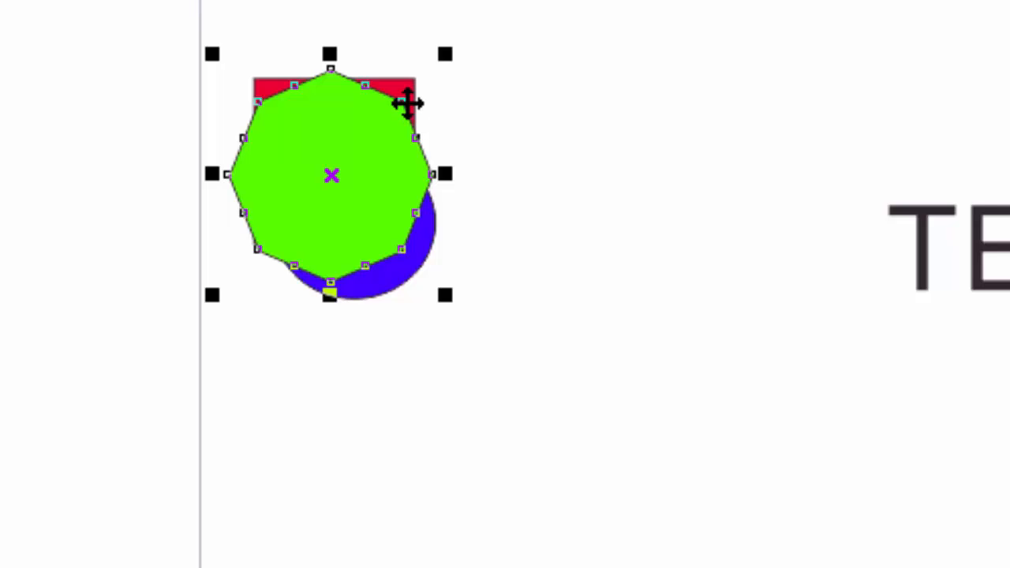
- Practise selecting the mostly covered red square by its exposed upper corner, clearing the selection each time
{"action": "left_click", "coordinate": [473, 129]}
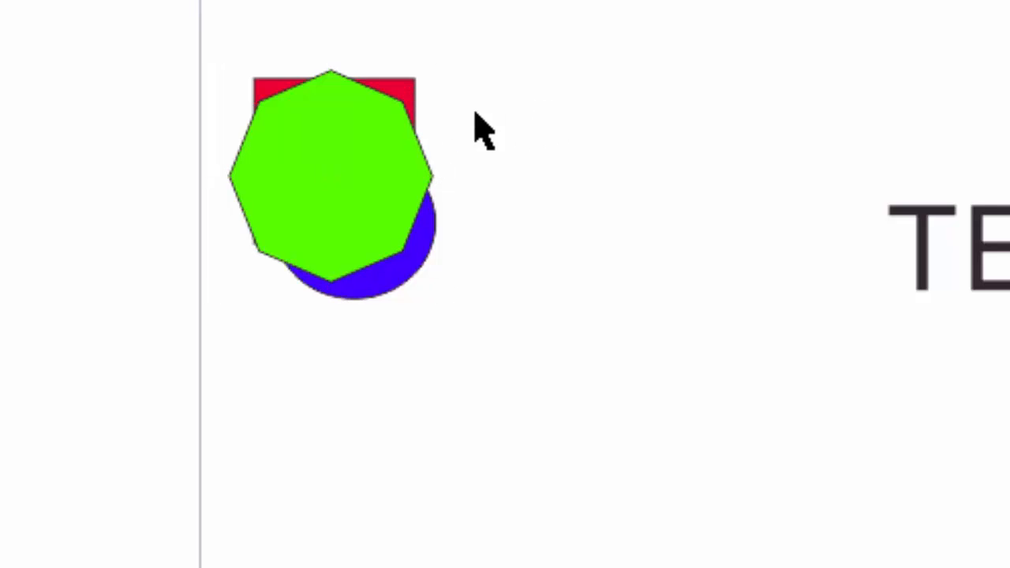
{"action": "left_click", "coordinate": [407, 94]}
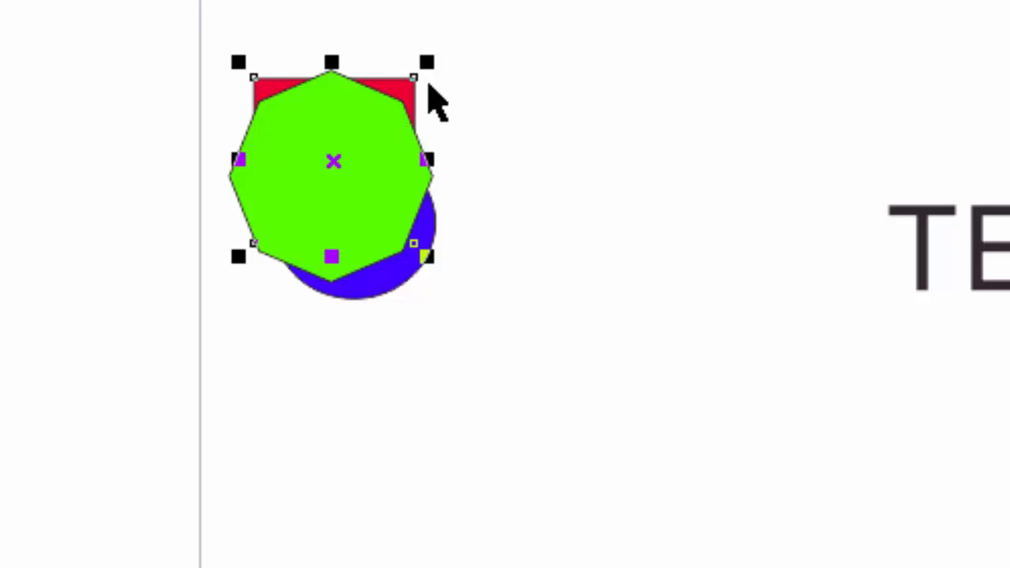
{"action": "left_click", "coordinate": [465, 90]}
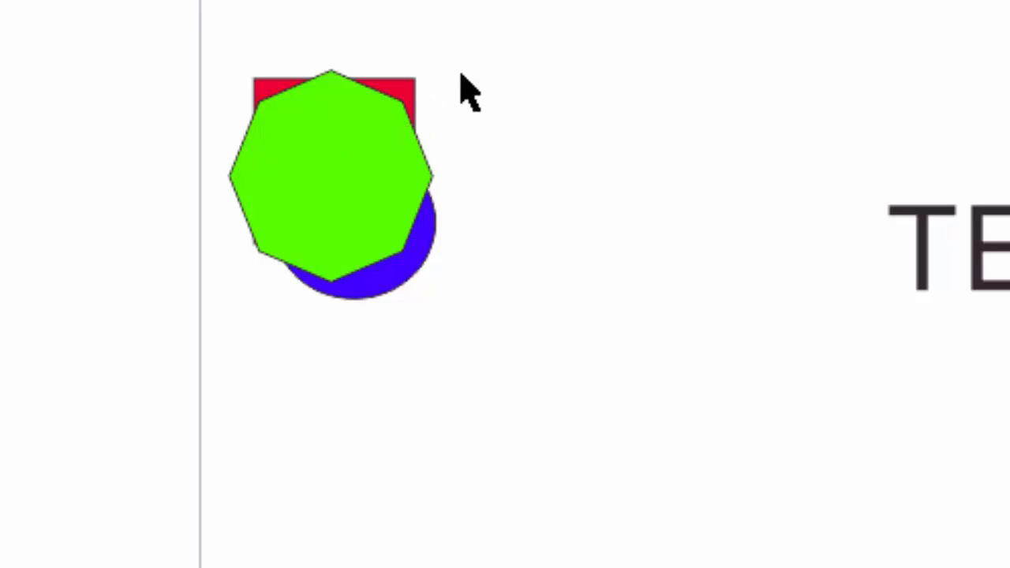
{"action": "left_click", "coordinate": [410, 82]}
{"action": "left_click", "coordinate": [529, 93]}
{"action": "left_click", "coordinate": [388, 90]}
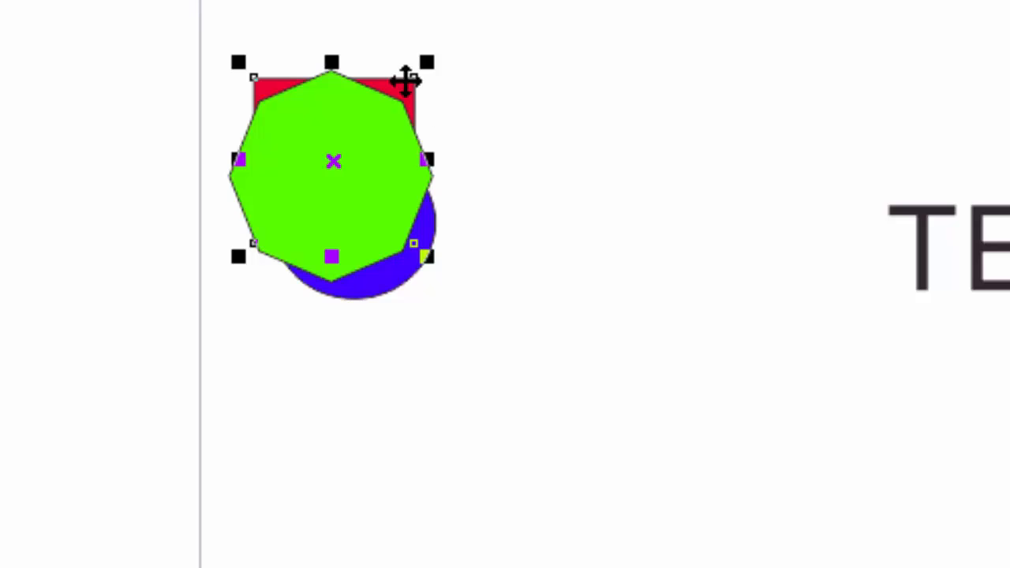
{"action": "left_click", "coordinate": [497, 128]}
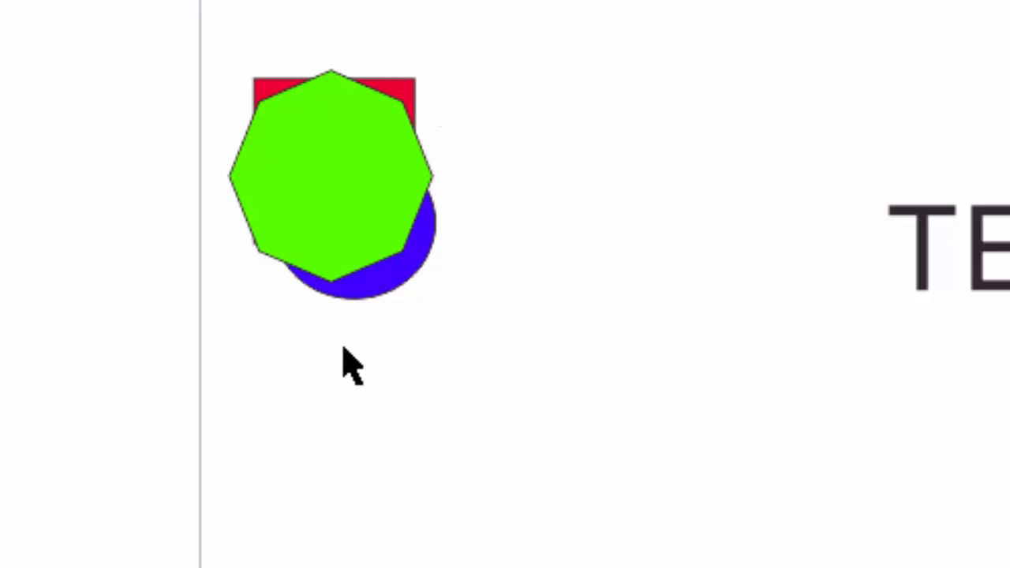
{"action": "left_click", "coordinate": [404, 96]}
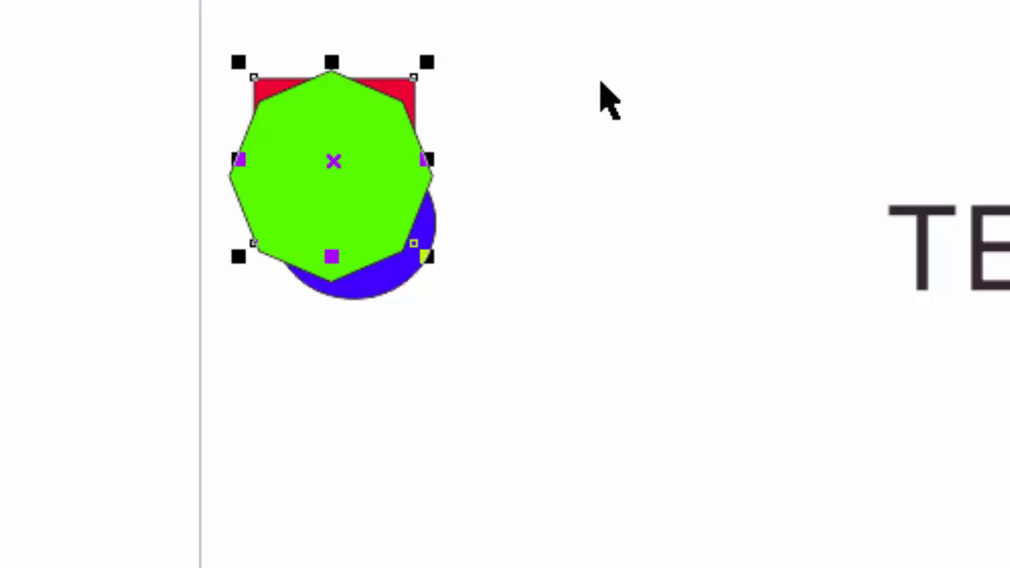
{"action": "left_click", "coordinate": [661, 86]}
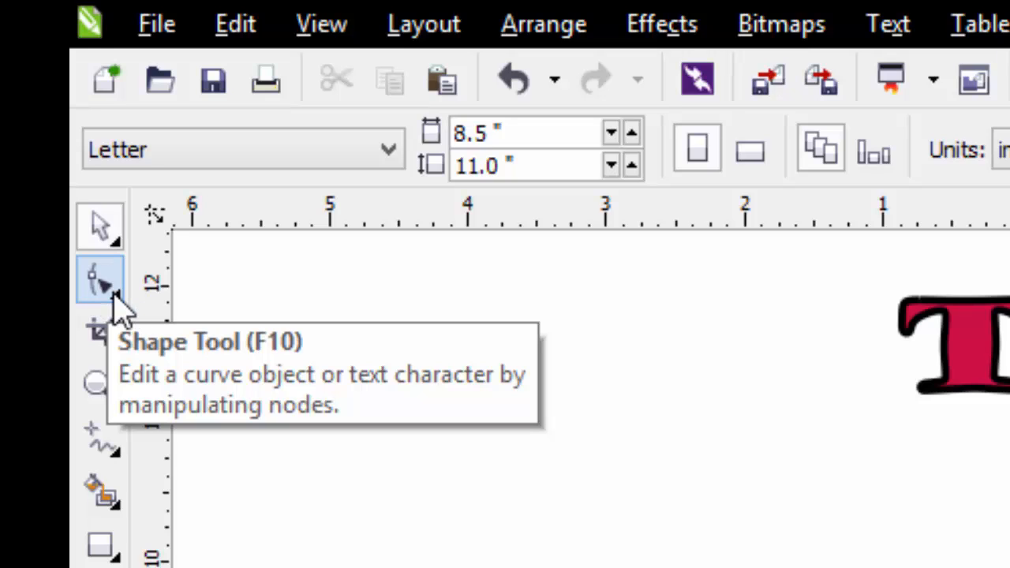
- Activate the Shape tool from its group of shape-editing tools
{"action": "left_click", "coordinate": [116, 299]}
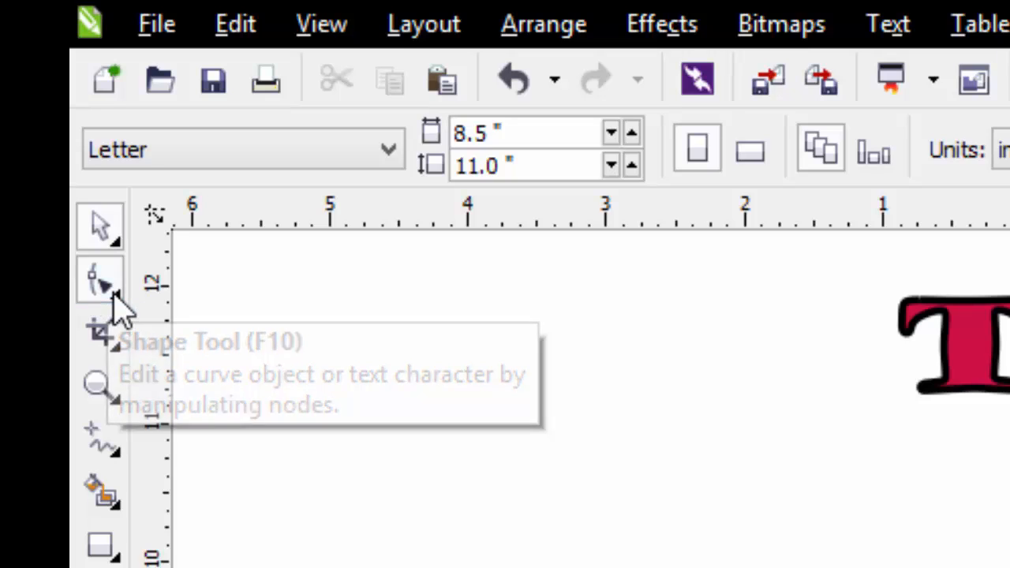
{"action": "left_click", "coordinate": [118, 298]}
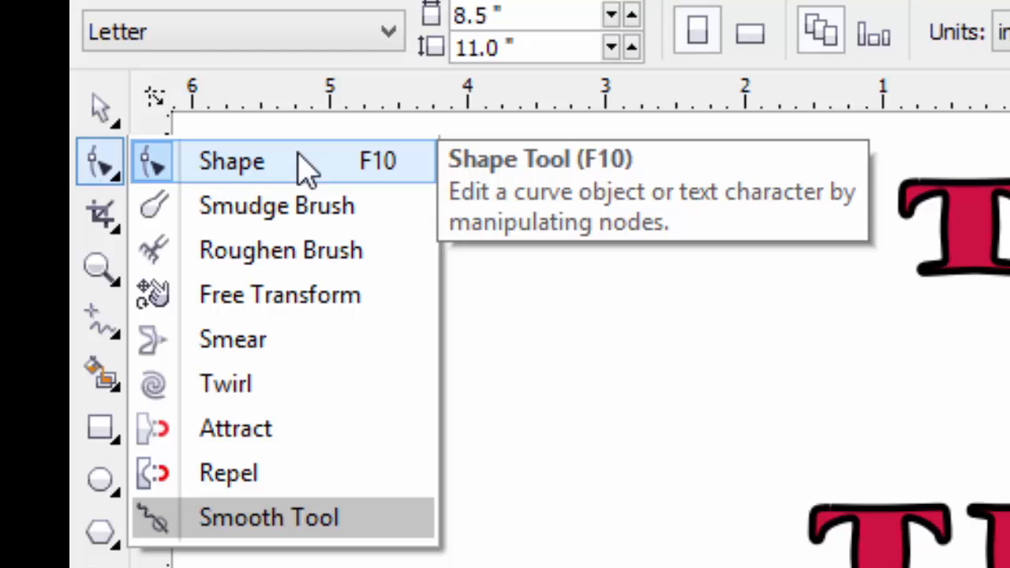
{"action": "left_click", "coordinate": [306, 168]}
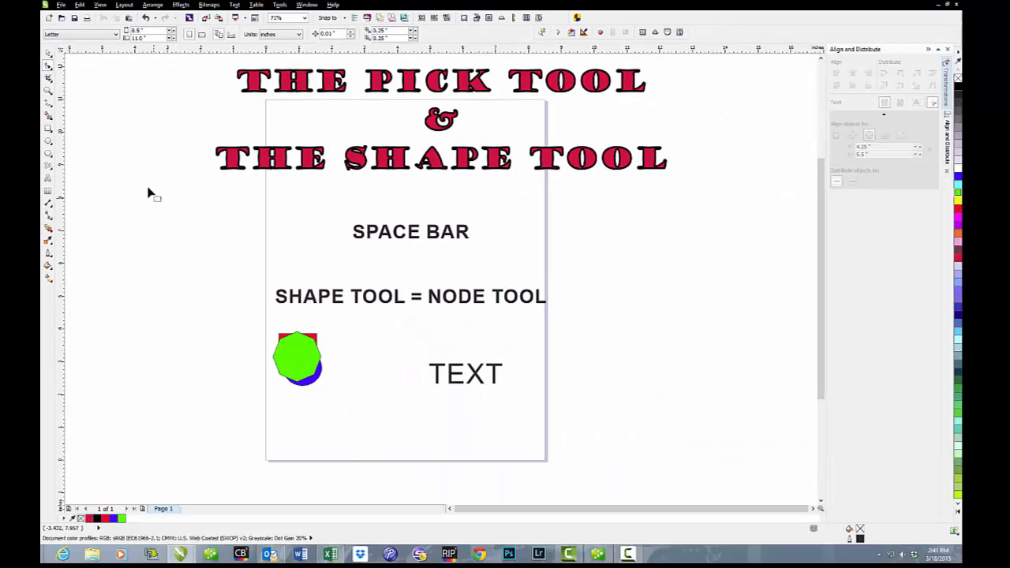
- Return to the Pick tool and move the red square out from behind the octagon into the empty space to its right
{"action": "key", "text": "space"}
{"action": "left_click_drag", "start_coordinate": [315, 337], "coordinate": [379, 323]}
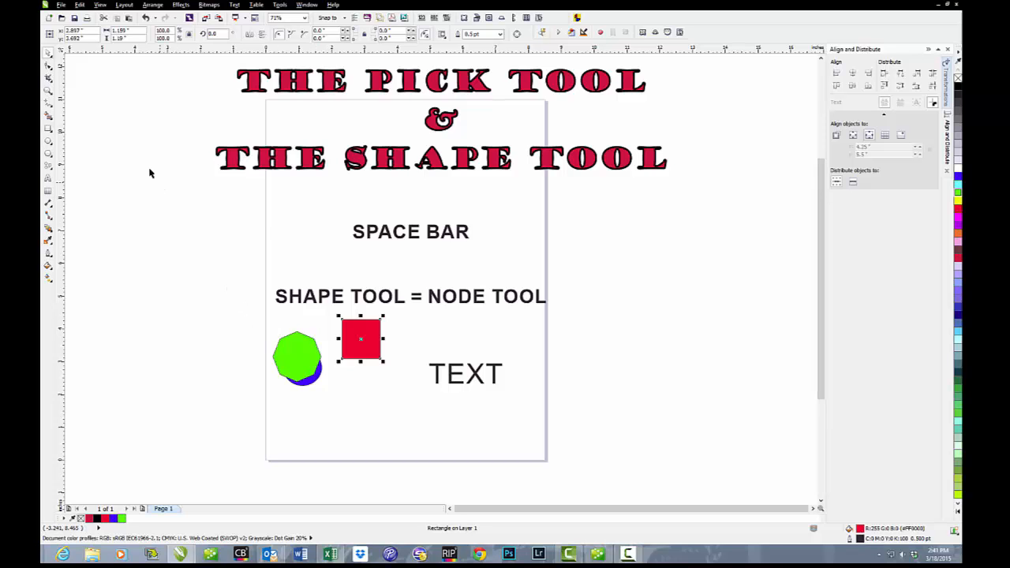
- Round all four corners of the red square with the Shape tool and undo the rounding
{"action": "left_click", "coordinate": [48, 65]}
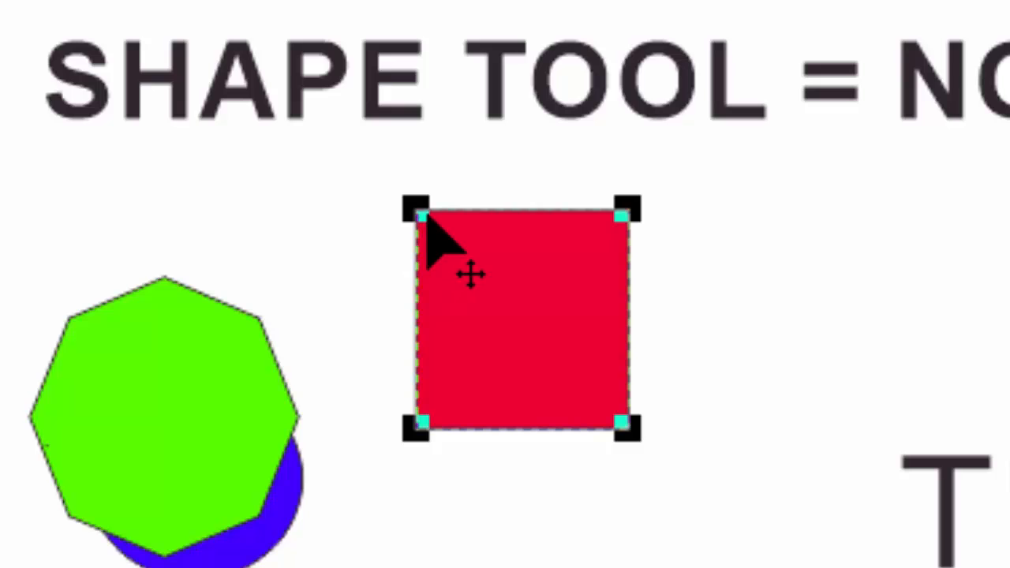
{"action": "left_click_drag", "start_coordinate": [427, 222], "coordinate": [479, 266]}
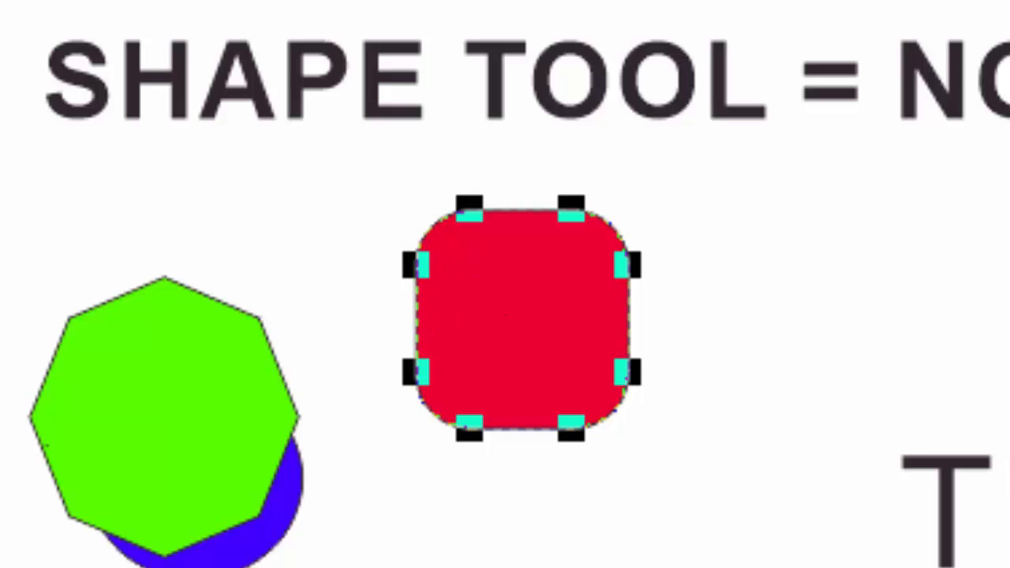
{"action": "key", "text": "ctrl+z"}
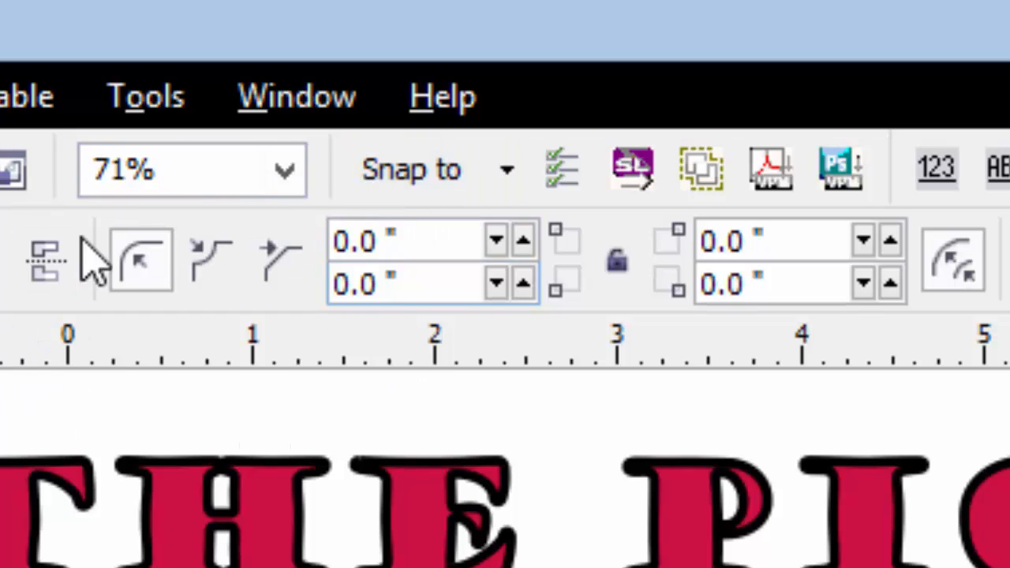
- Scallop all four corners of the red square with the Shape tool, deselect it, and undo the scalloping
{"action": "left_click", "coordinate": [224, 259]}
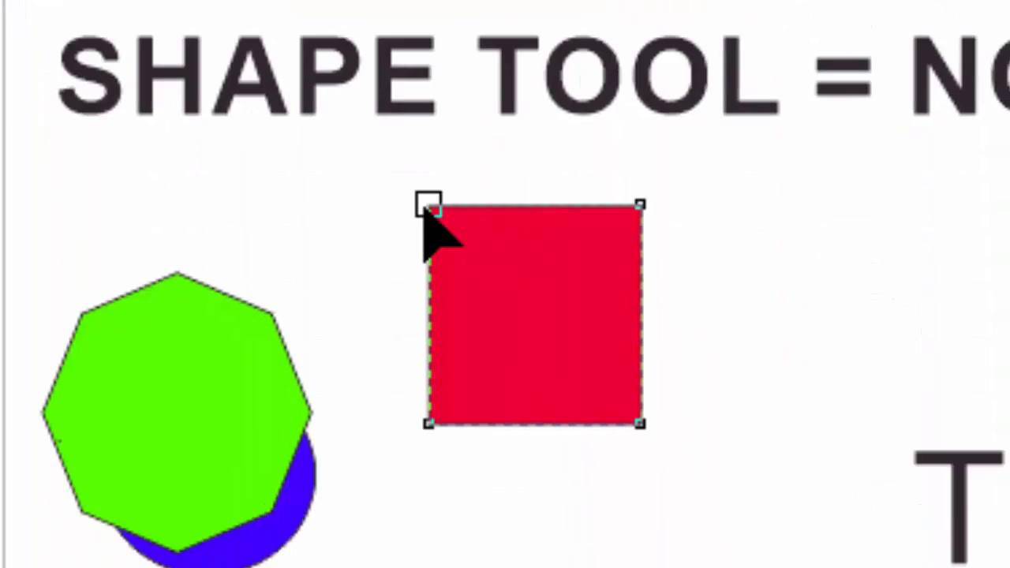
{"action": "left_click_drag", "start_coordinate": [439, 226], "coordinate": [468, 252]}
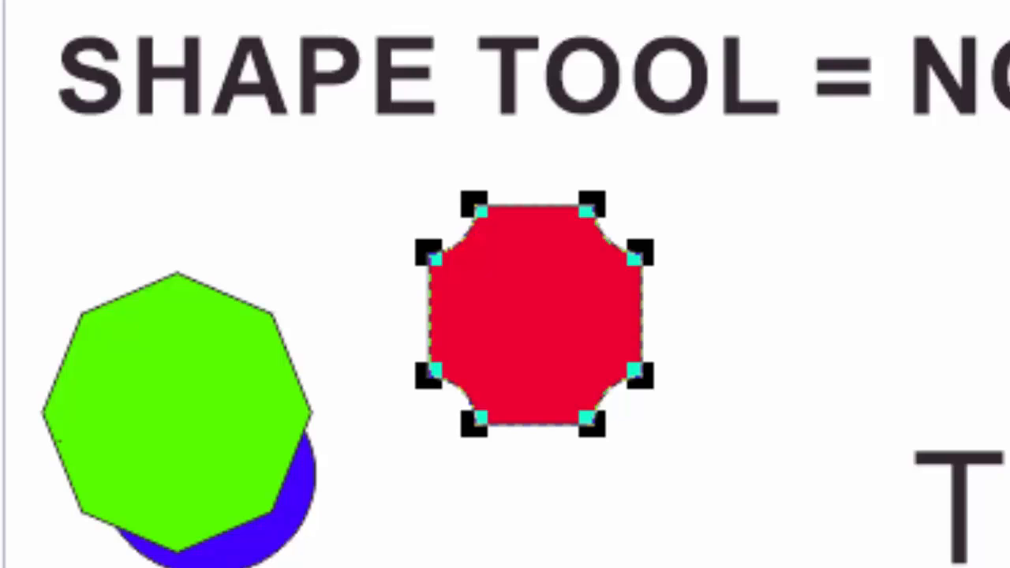
{"action": "key", "text": "space"}
{"action": "left_click", "coordinate": [859, 252]}
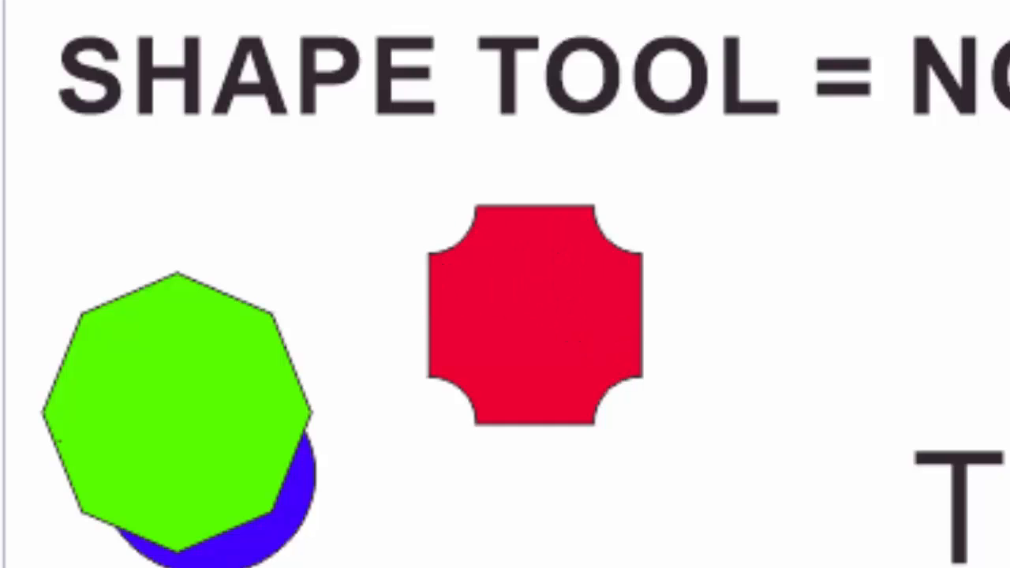
{"action": "key", "text": "ctrl+z"}
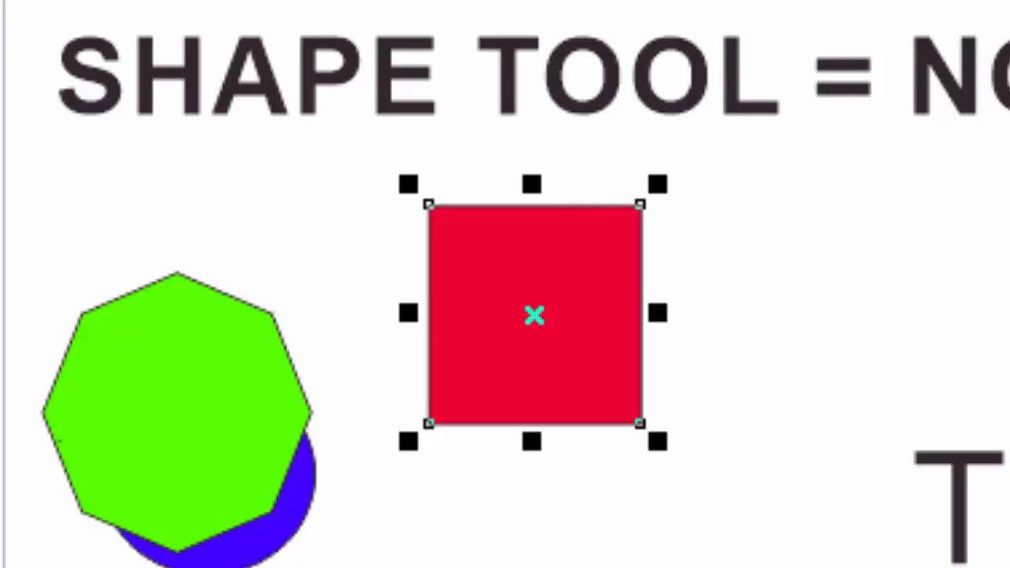
- Chamfer all four corners of the red square with the Shape tool, inspect them up close, and undo the chamfer
{"action": "key", "text": "F10"}
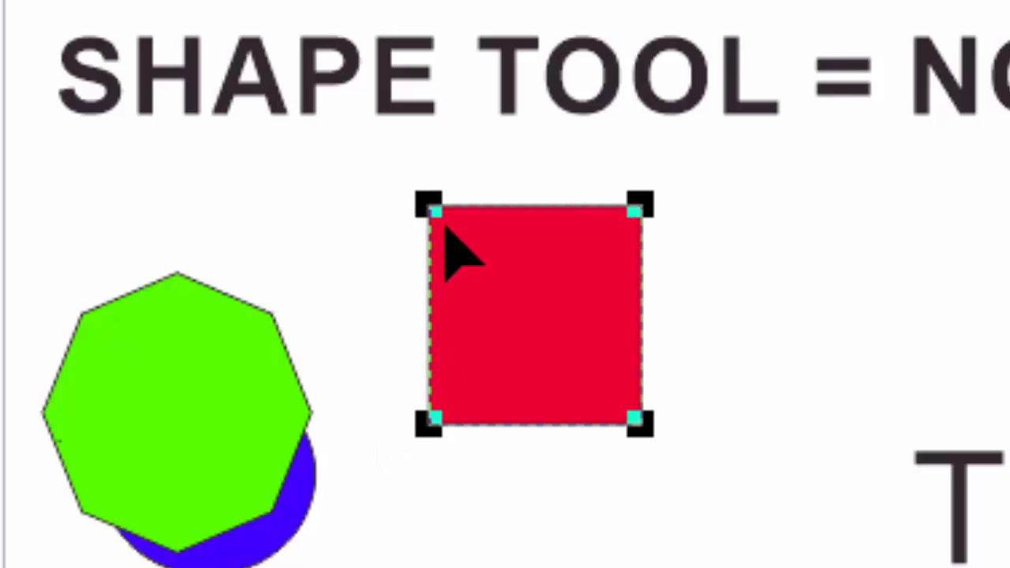
{"action": "left_click_drag", "start_coordinate": [434, 214], "coordinate": [471, 260]}
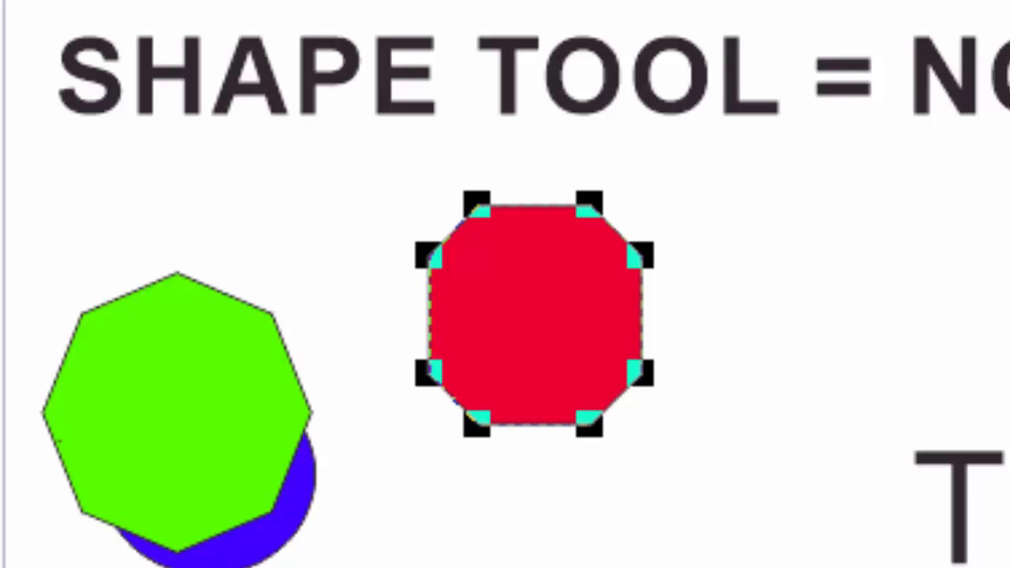
{"action": "key", "text": "z"}
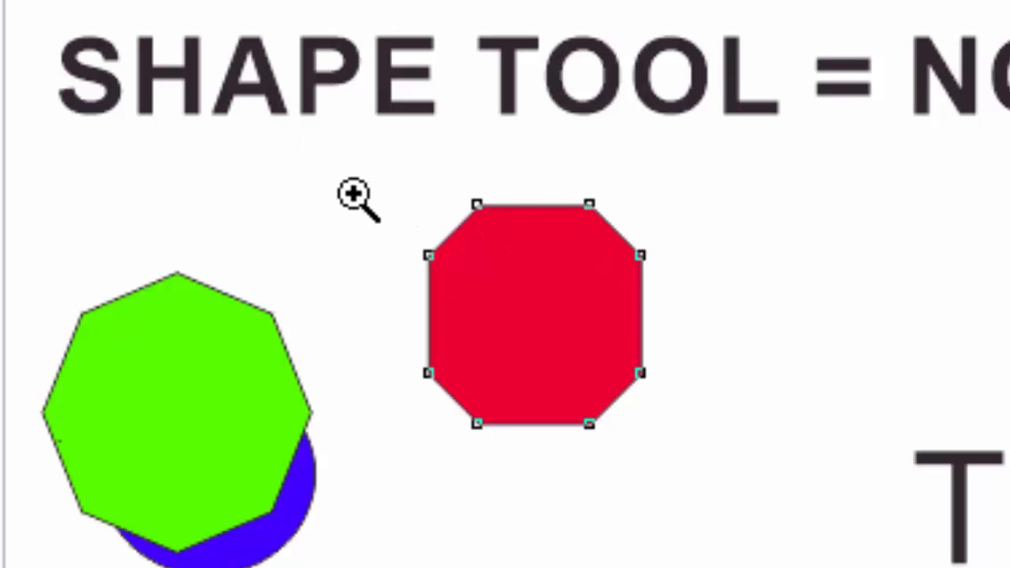
{"action": "left_click_drag", "start_coordinate": [355, 198], "coordinate": [739, 532]}
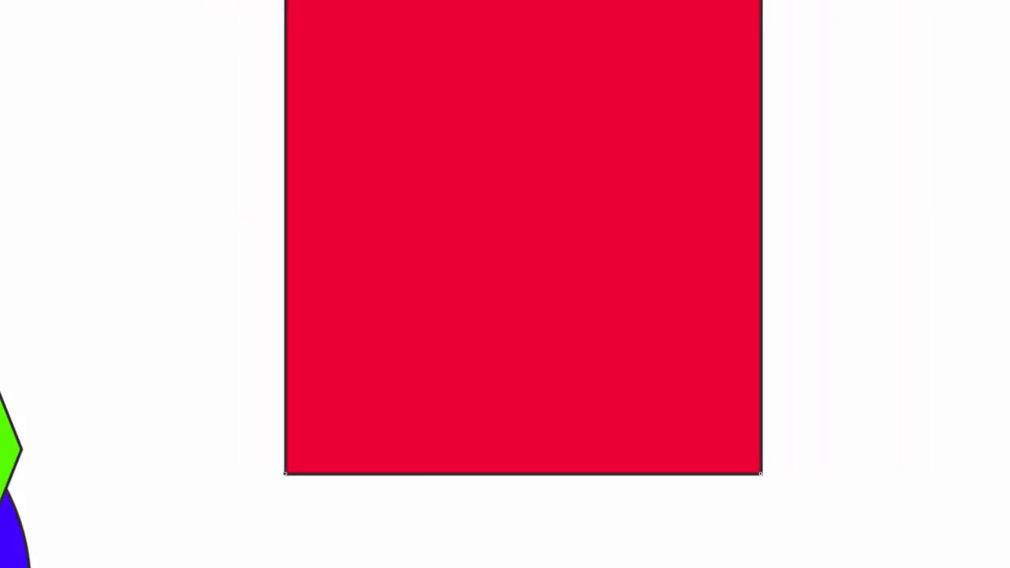
- Chamfer the enlarged red square's corners to about 0.122" with the Shape tool and undo the change
{"action": "left_click", "coordinate": [0, 75]}
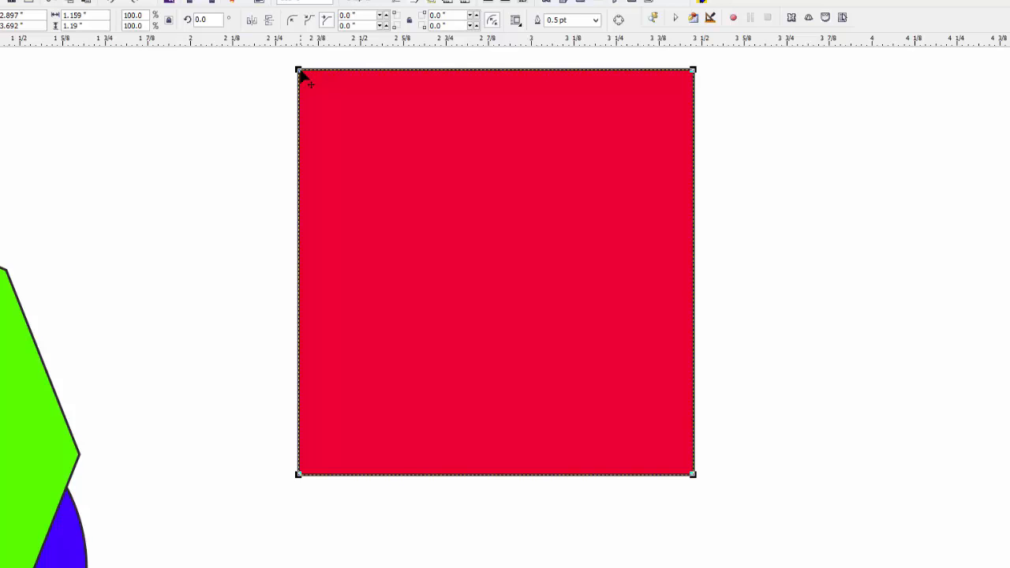
{"action": "left_click_drag", "start_coordinate": [299, 71], "coordinate": [341, 101]}
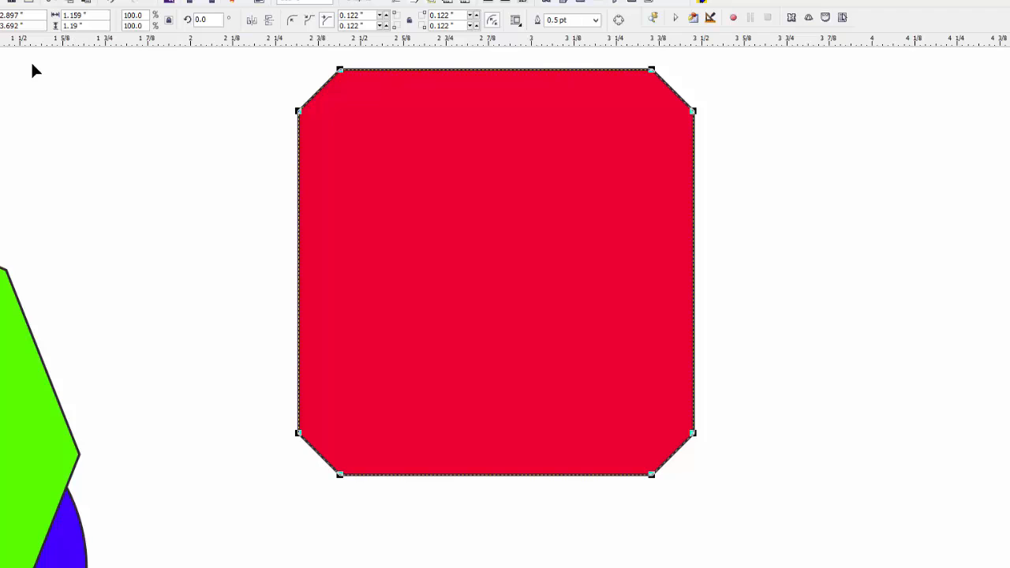
{"action": "left_click", "coordinate": [14, 0]}
{"action": "left_click", "coordinate": [32, 1]}
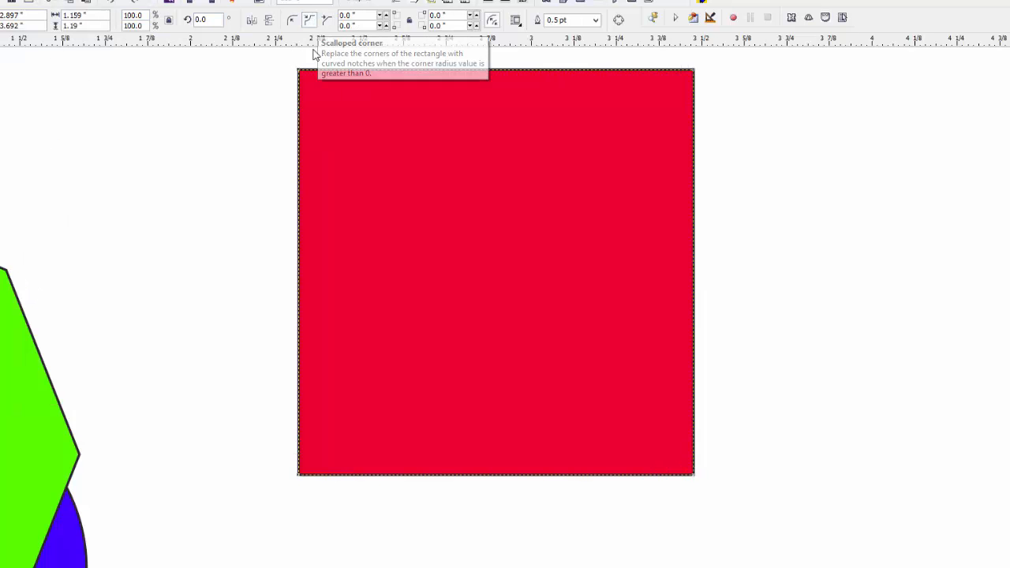
- Scallop the red square's corners to about 0.097" and stretch the shape to about 1.972" wide and 1.01" high
{"action": "left_click_drag", "start_coordinate": [300, 71], "coordinate": [330, 92]}
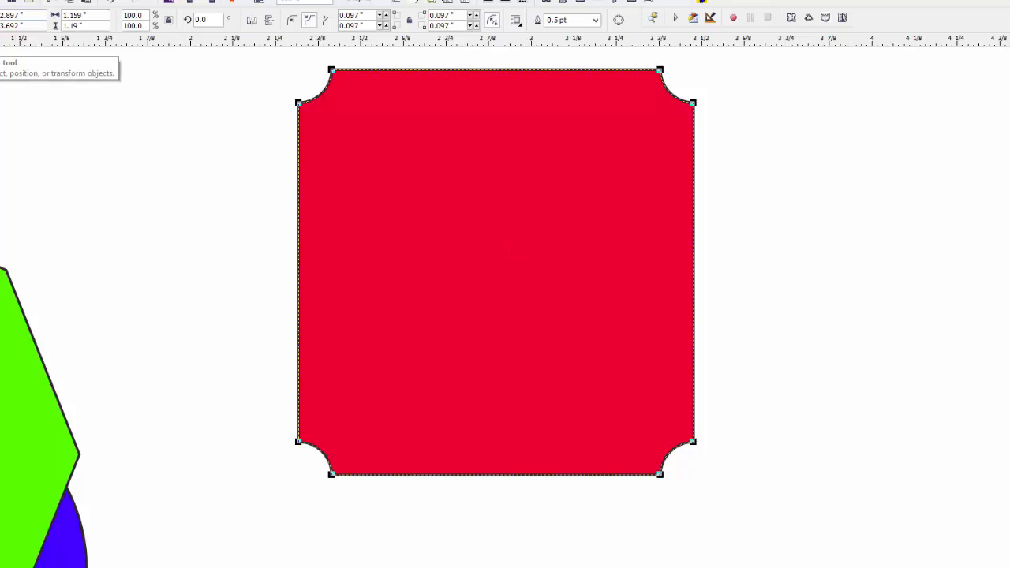
{"action": "left_click", "coordinate": [0, 51]}
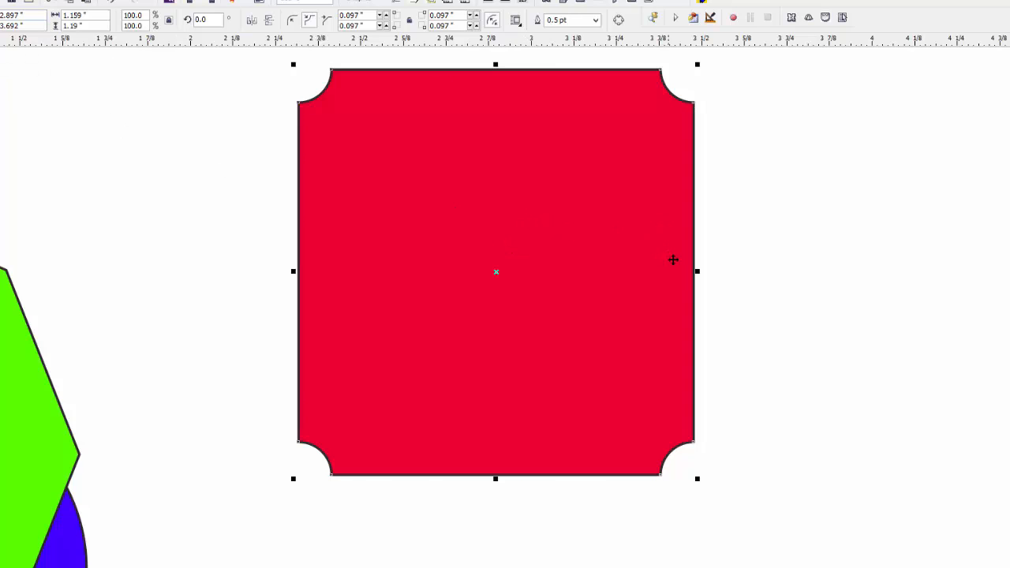
{"action": "left_click_drag", "start_coordinate": [697, 271], "coordinate": [976, 209]}
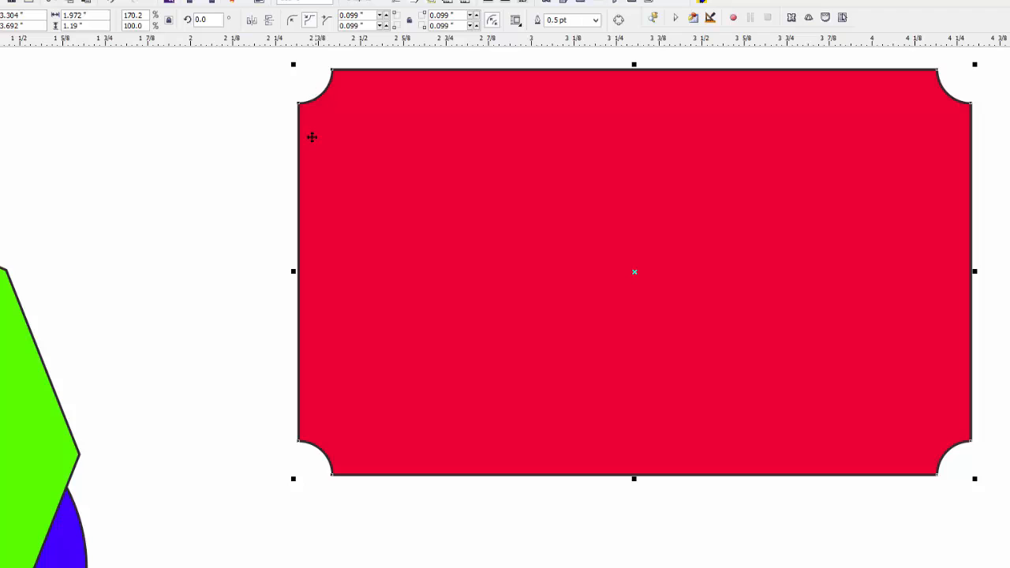
{"action": "left_click_drag", "start_coordinate": [634, 477], "coordinate": [634, 415]}
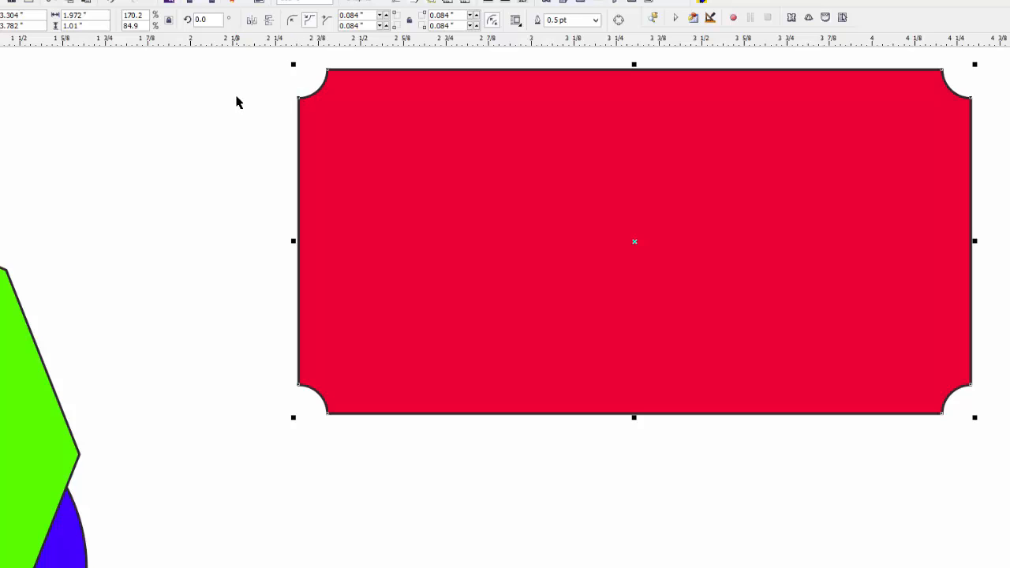
- Undo both stretches and the corner scalloping of the red shape
{"action": "left_click", "coordinate": [16, 1]}
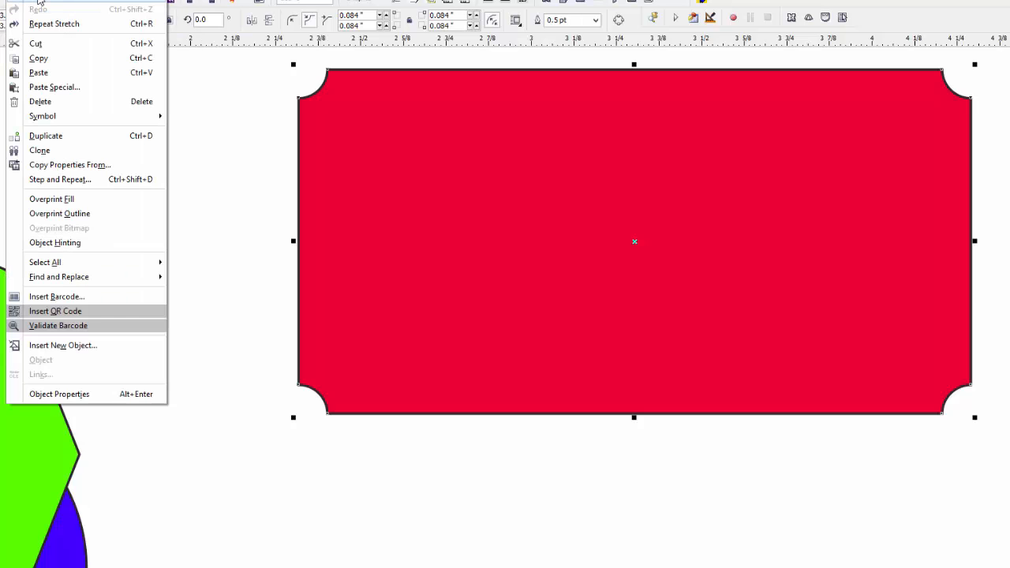
{"action": "left_click", "coordinate": [53, 23]}
{"action": "left_click", "coordinate": [16, 1]}
{"action": "left_click", "coordinate": [31, 0]}
{"action": "left_click", "coordinate": [16, 1]}
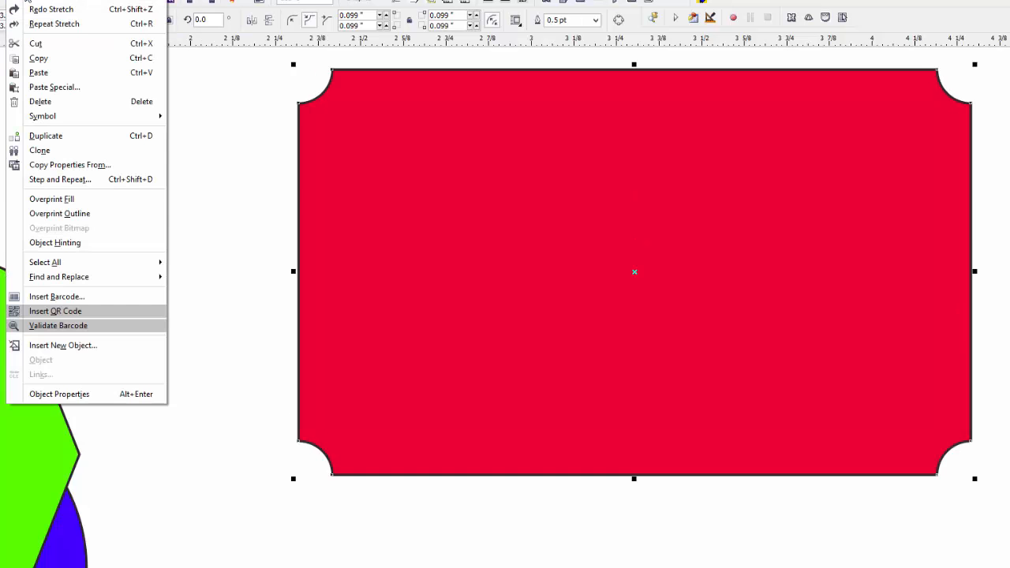
{"action": "left_click", "coordinate": [31, 0]}
{"action": "left_click", "coordinate": [16, 0]}
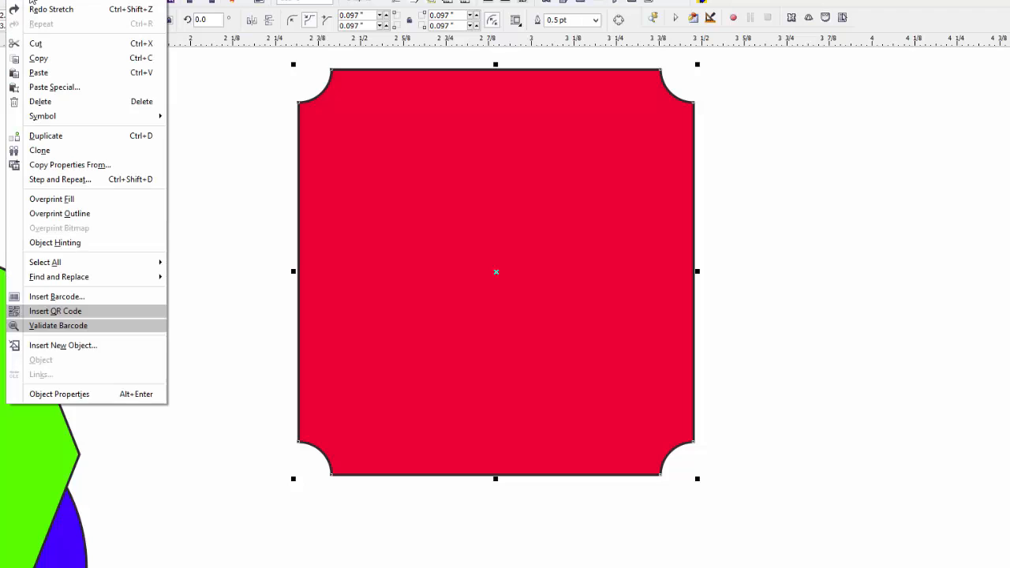
{"action": "left_click", "coordinate": [31, 1]}
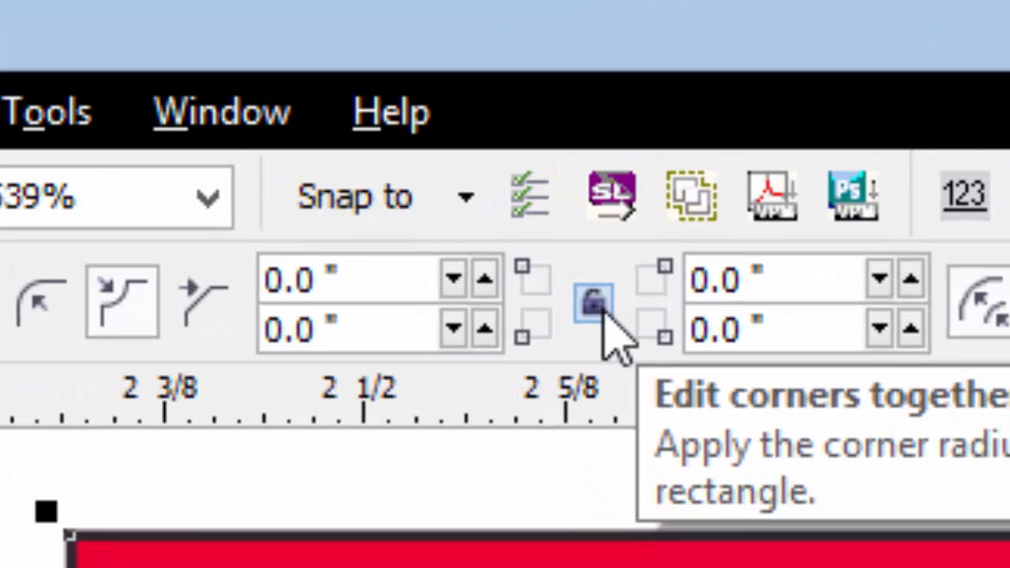
- Toggle joint corner editing, scallop all four corners of the red square with the Shape tool, and set their radii to 0.124"
{"action": "left_click", "coordinate": [593, 304]}
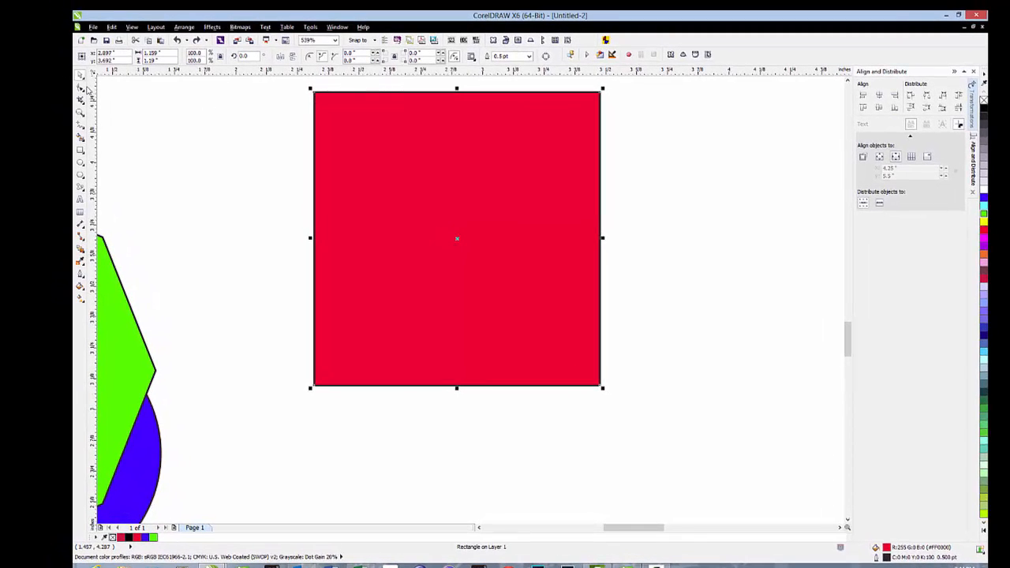
{"action": "left_click", "coordinate": [80, 90]}
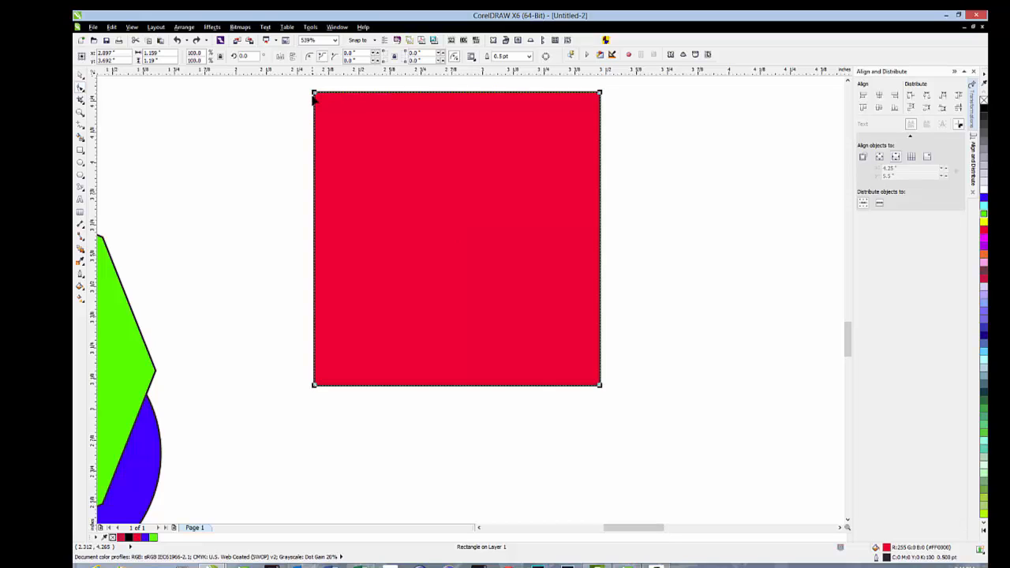
{"action": "left_click_drag", "start_coordinate": [317, 94], "coordinate": [338, 108]}
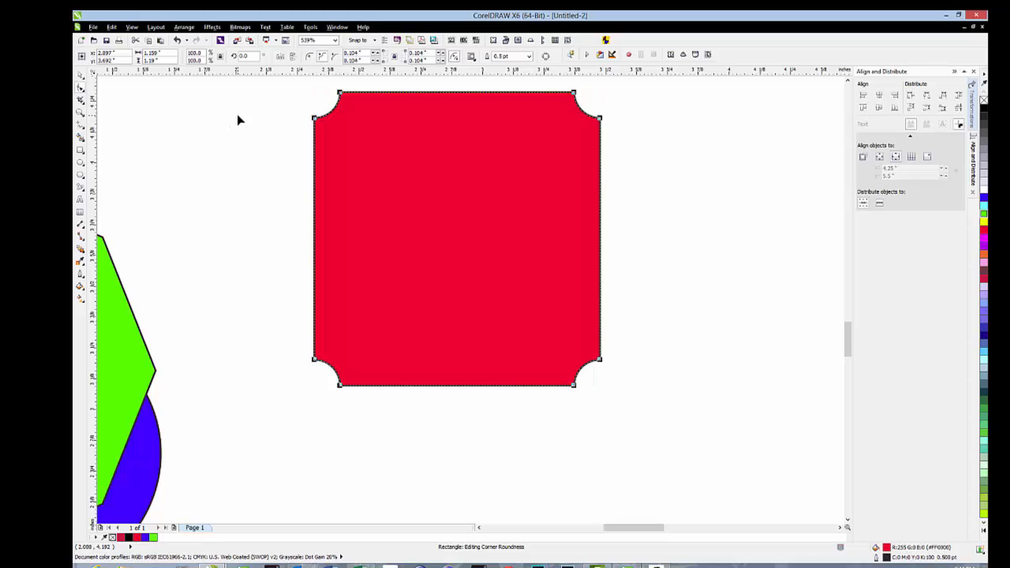
{"action": "left_click", "coordinate": [377, 58]}
{"action": "left_click", "coordinate": [376, 58]}
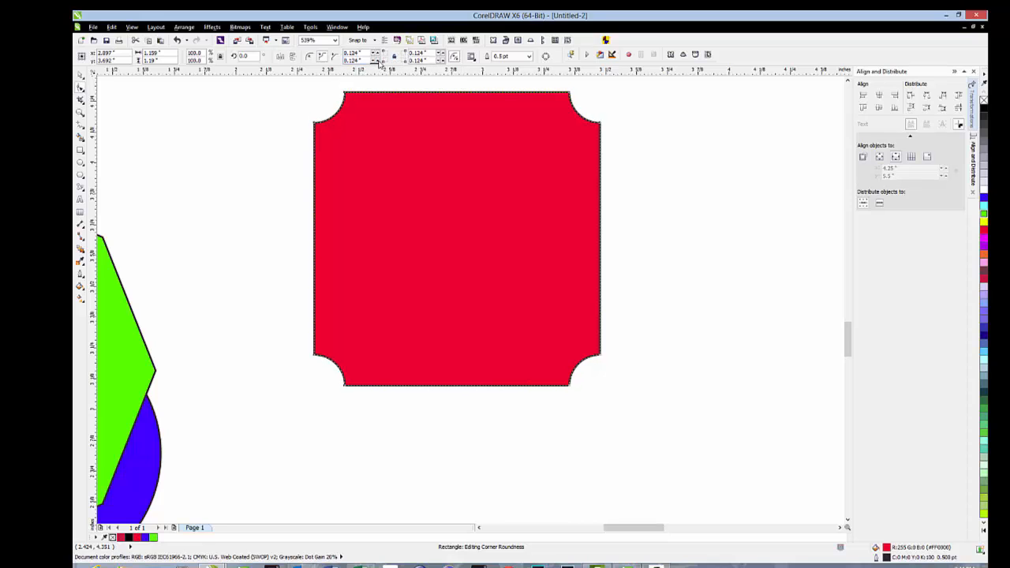
- Set only the red square's lower-left scalloped corner to a radius of 0.254"
{"action": "left_click", "coordinate": [377, 60]}
{"action": "left_click", "coordinate": [378, 60]}
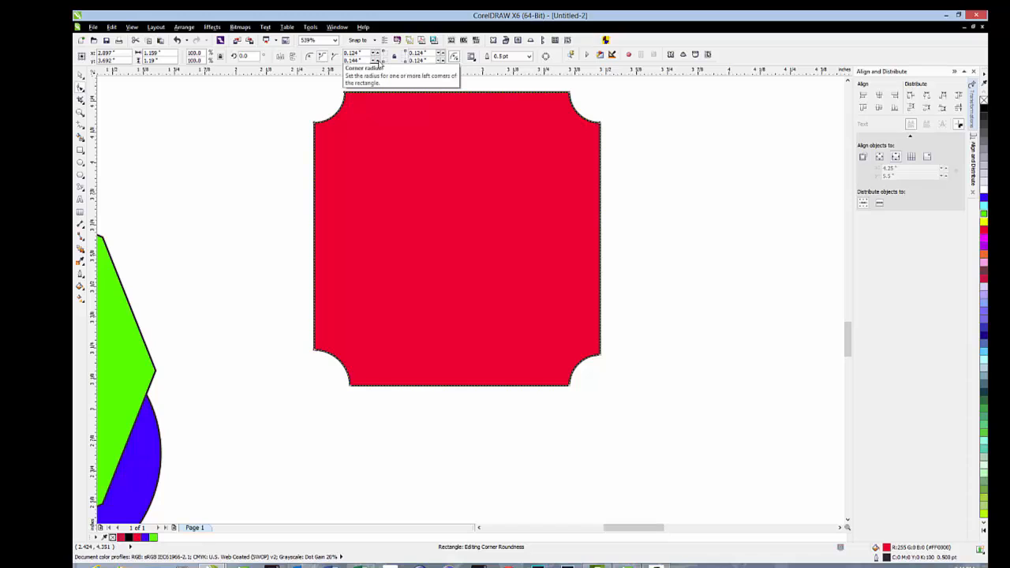
{"action": "left_click", "coordinate": [379, 61]}
{"action": "left_click", "coordinate": [379, 60]}
{"action": "left_click", "coordinate": [378, 60]}
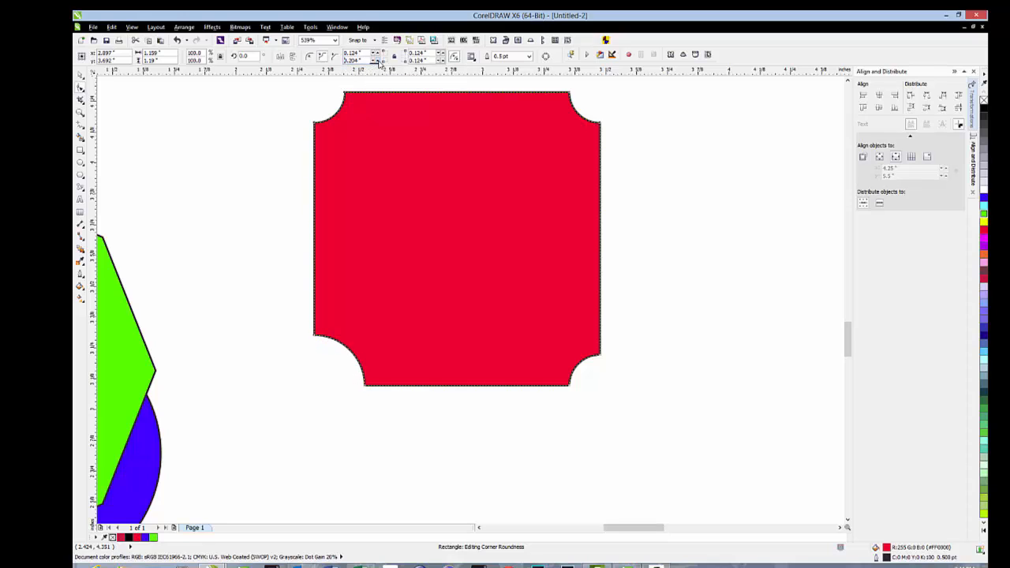
{"action": "left_click", "coordinate": [378, 61]}
{"action": "left_click", "coordinate": [379, 60]}
{"action": "left_click", "coordinate": [379, 61]}
{"action": "left_click", "coordinate": [379, 61]}
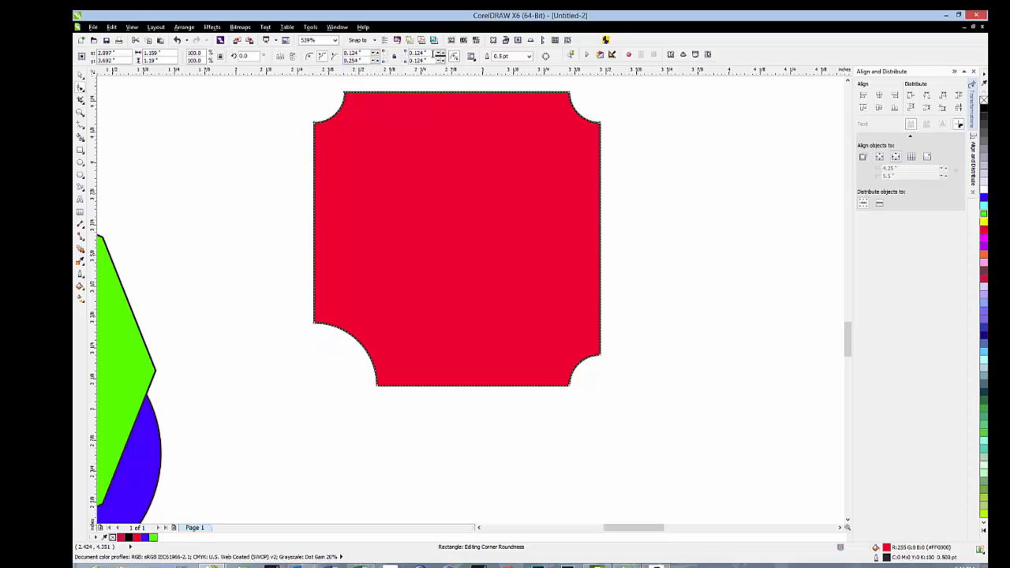
- Set only the red square's upper-right scalloped corner to a radius of 0.054"
{"action": "left_click", "coordinate": [440, 57]}
{"action": "left_click", "coordinate": [440, 56]}
{"action": "left_click", "coordinate": [440, 57]}
{"action": "left_click", "coordinate": [440, 57]}
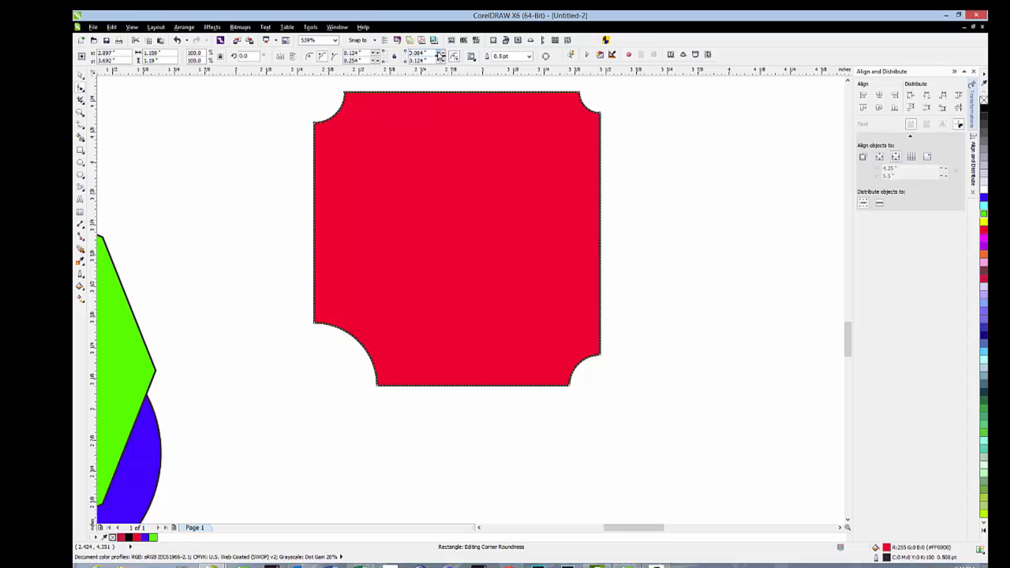
{"action": "left_click", "coordinate": [440, 57]}
{"action": "left_click", "coordinate": [440, 57]}
{"action": "left_click", "coordinate": [440, 57]}
- Select the word TEXT with the Shape tool to display its character nodes in a close-up view
{"action": "left_click", "coordinate": [79, 112]}
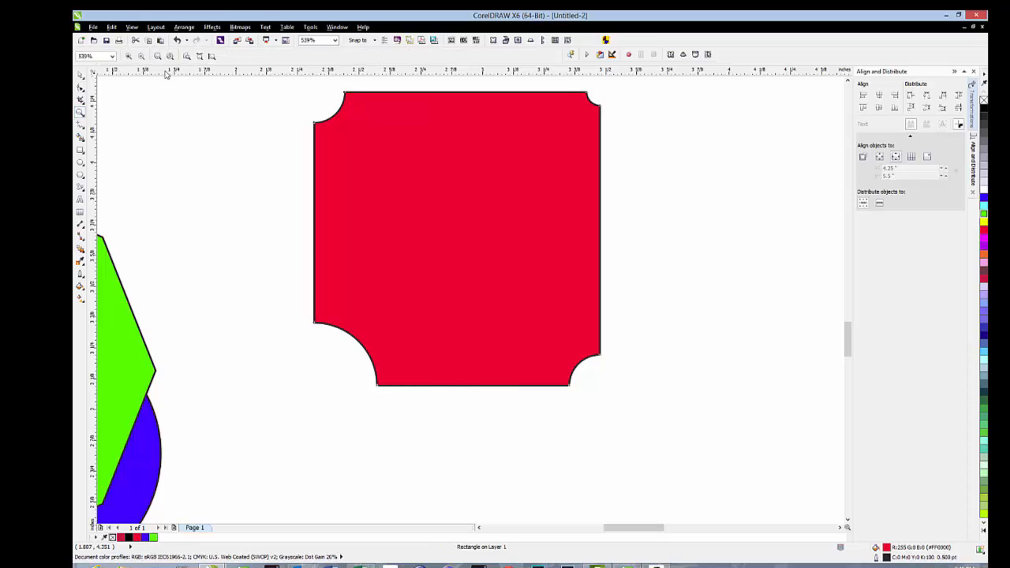
{"action": "left_click", "coordinate": [141, 56]}
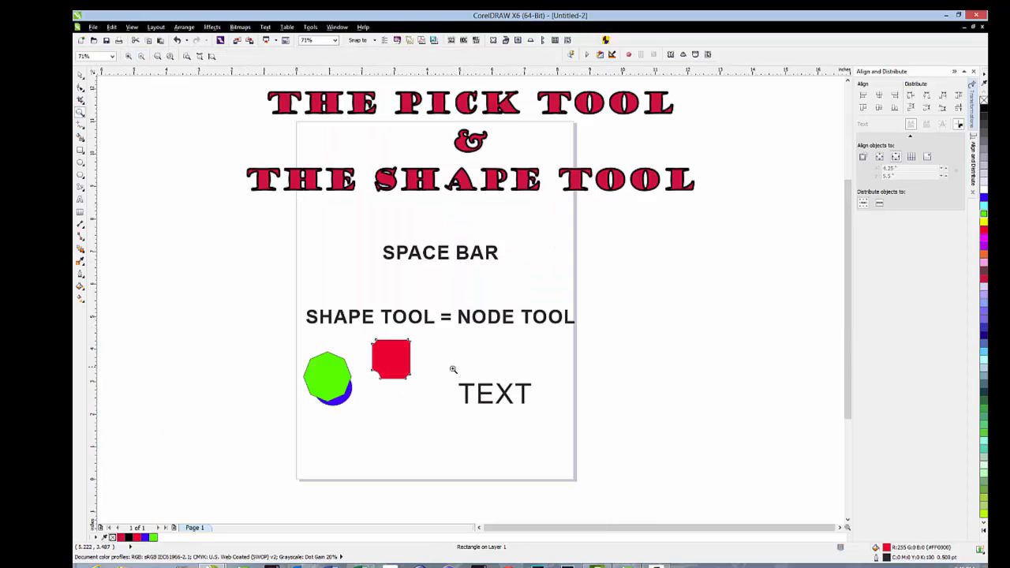
{"action": "left_click_drag", "start_coordinate": [452, 368], "coordinate": [546, 421]}
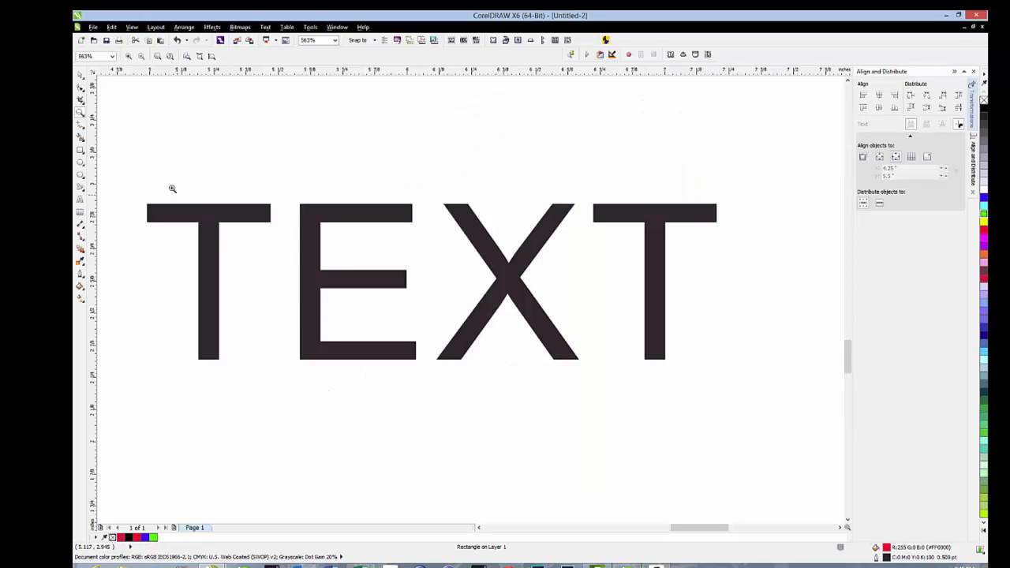
{"action": "left_click", "coordinate": [80, 88]}
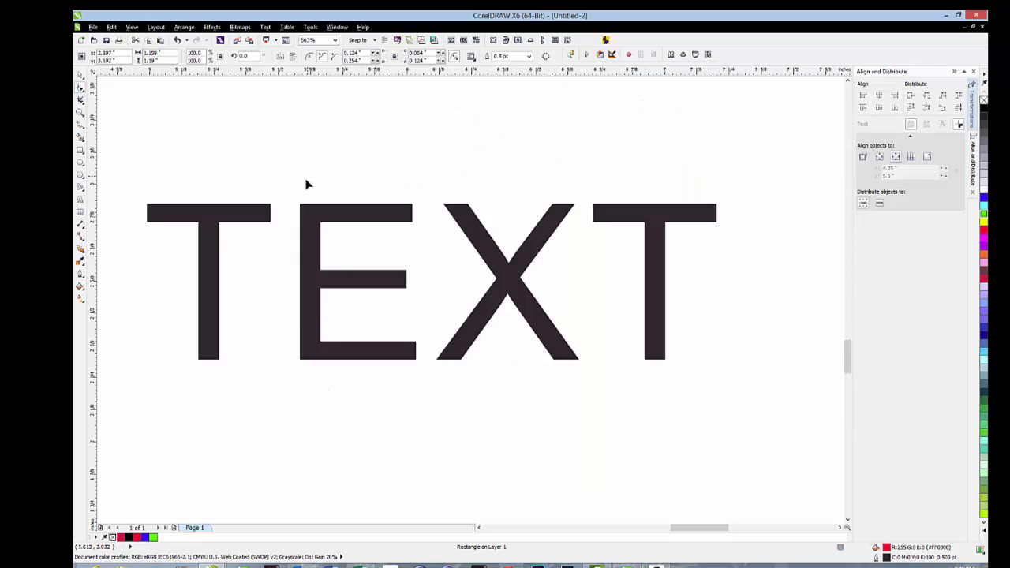
{"action": "left_click", "coordinate": [323, 224]}
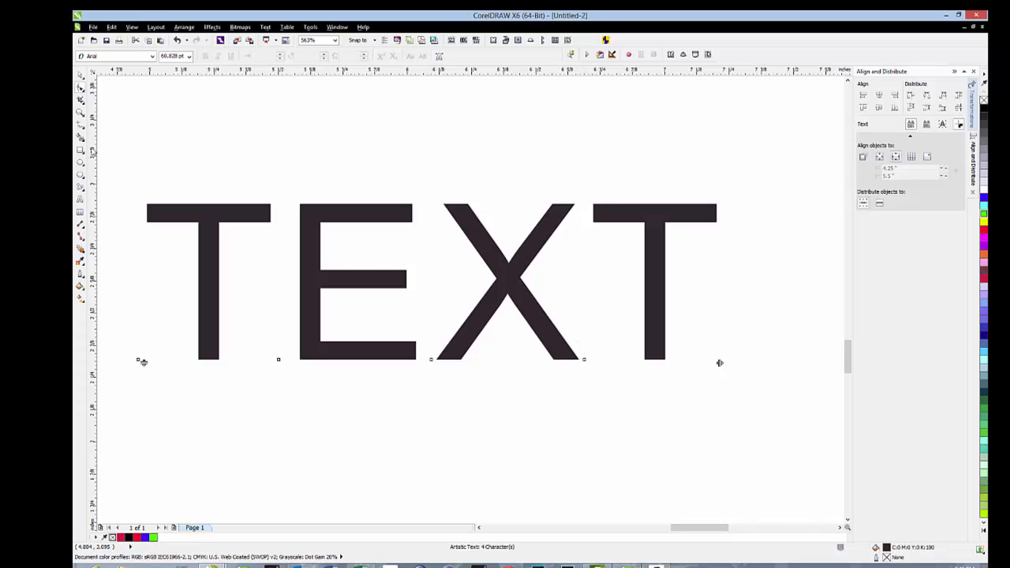
- Draw a rectangle about 0.535" by 0.633" around the first T of TEXT and extend its left side to a width of 0.546"
{"action": "left_click", "coordinate": [80, 149]}
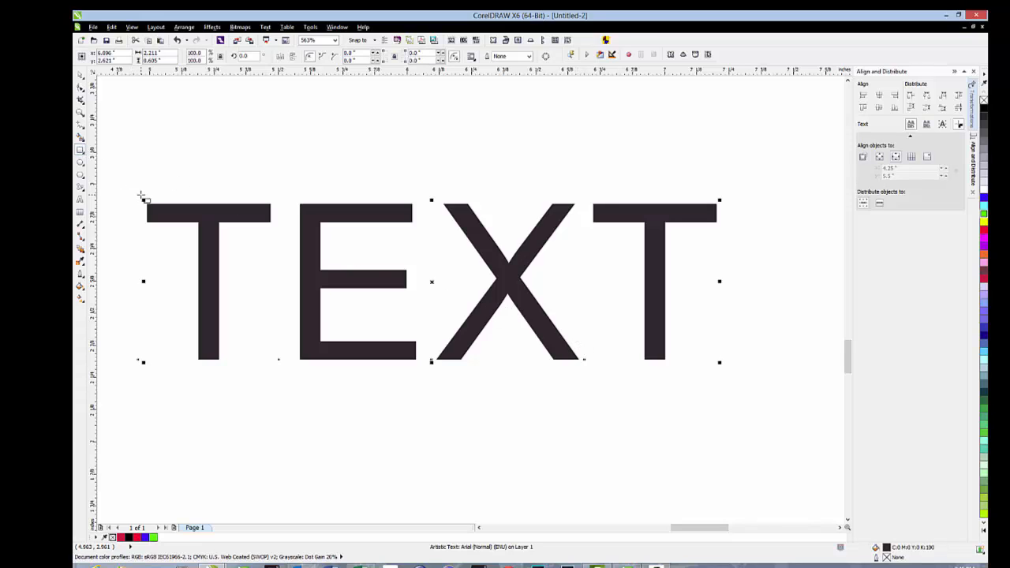
{"action": "left_click_drag", "start_coordinate": [141, 195], "coordinate": [280, 359]}
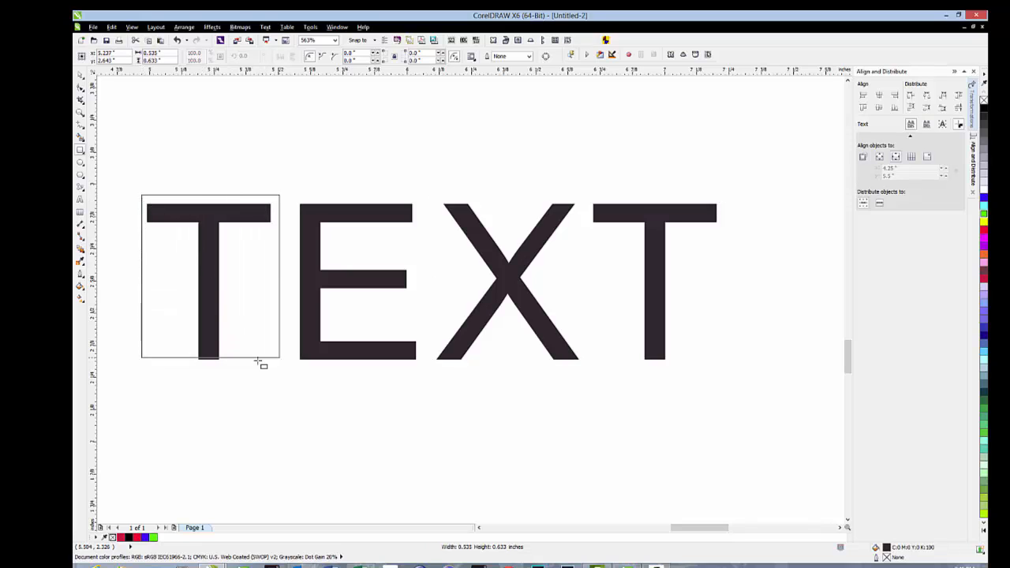
{"action": "left_click_drag", "start_coordinate": [136, 276], "coordinate": [134, 276]}
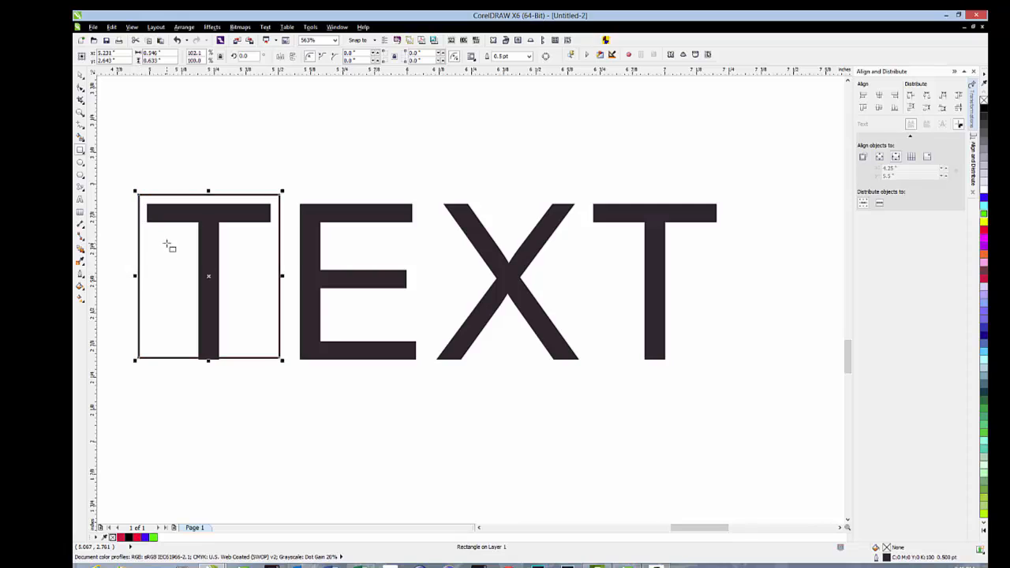
- Duplicate the rectangle around the first T and position the copy around the letter E
{"action": "left_click", "coordinate": [79, 76]}
{"action": "key", "text": "ctrl+d"}
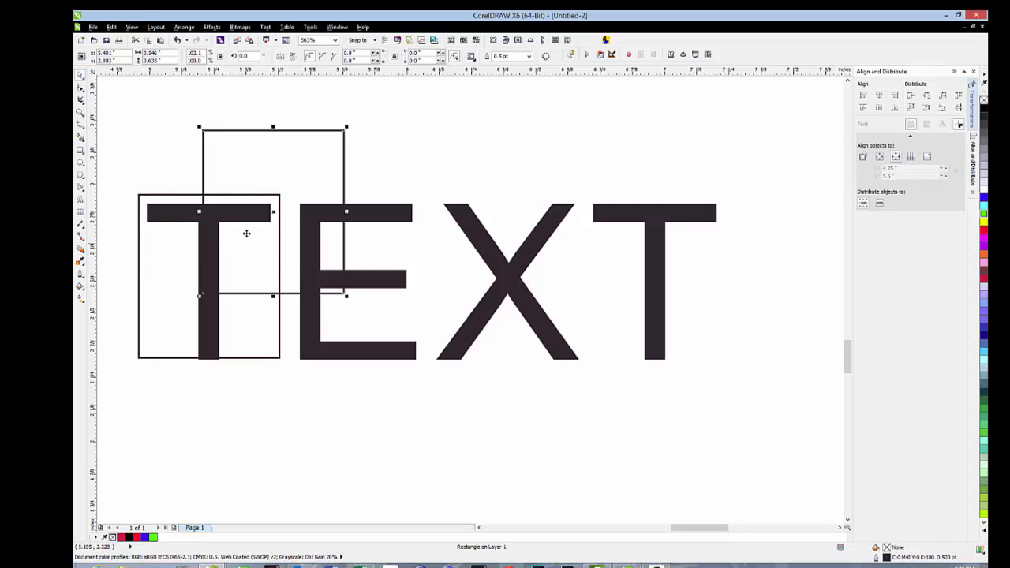
{"action": "left_click_drag", "start_coordinate": [273, 212], "coordinate": [351, 278]}
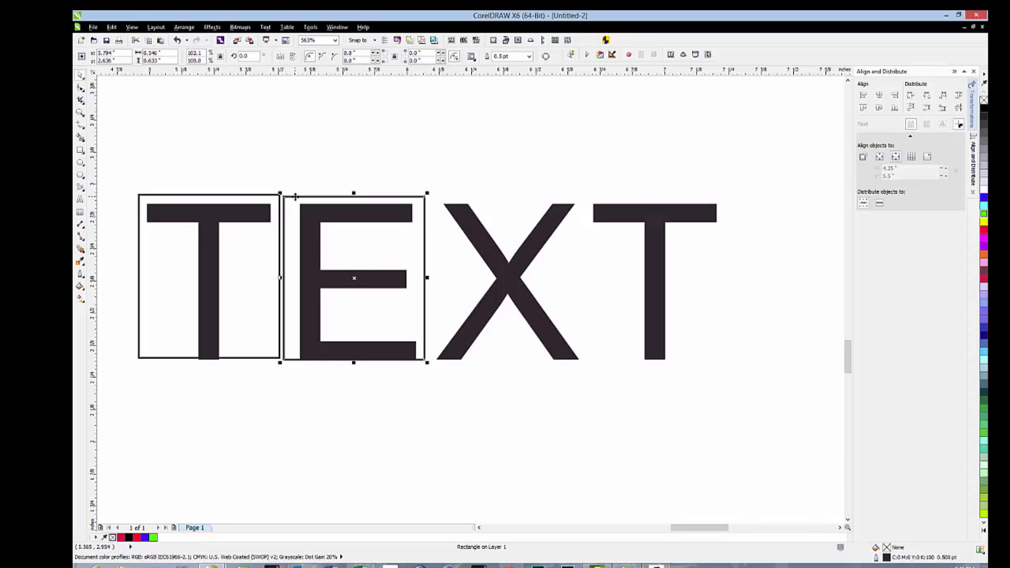
- Delete the two rectangles around the E and the first T
{"action": "key", "text": "Delete"}
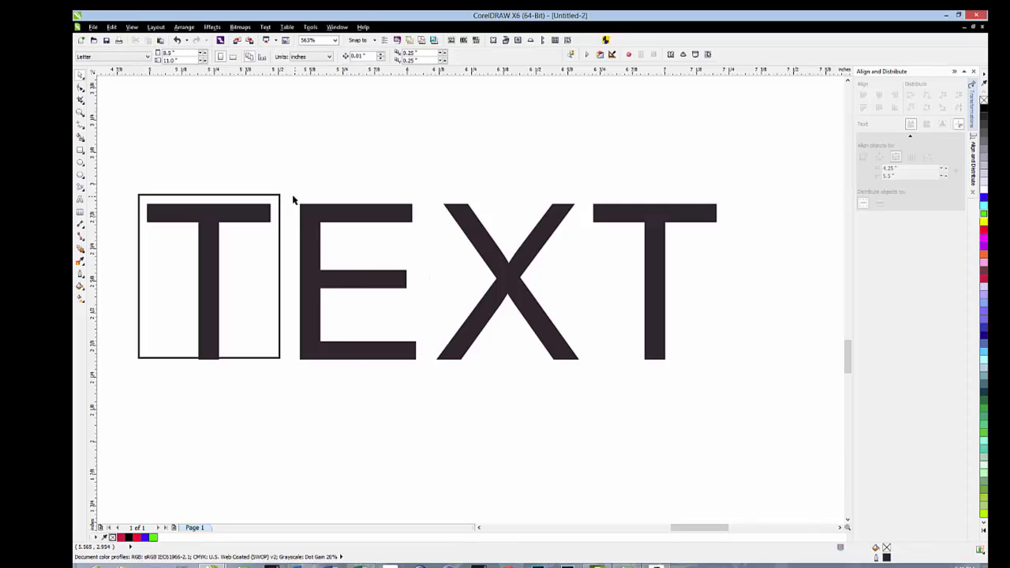
{"action": "left_click", "coordinate": [279, 198]}
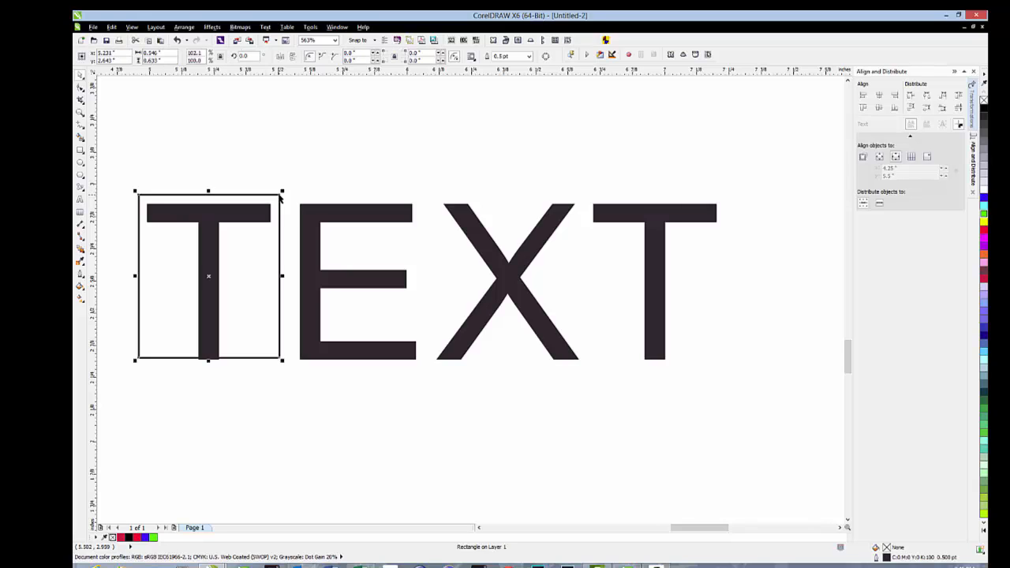
{"action": "key", "text": "Delete"}
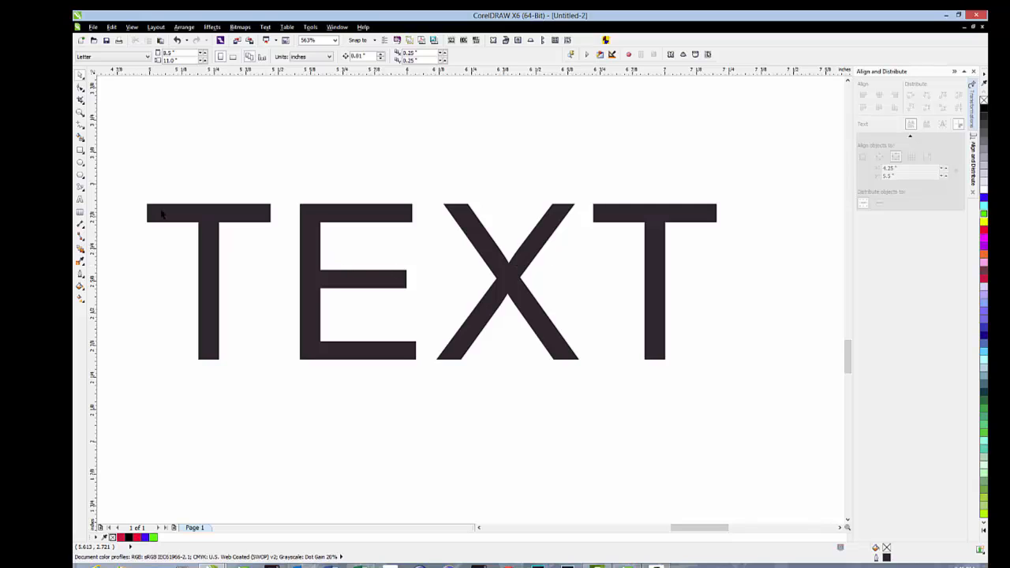
- Add the artistic text WVA in 24 pt Arial above the word TEXT and move it slightly down and to the left
{"action": "left_click", "coordinate": [80, 201]}
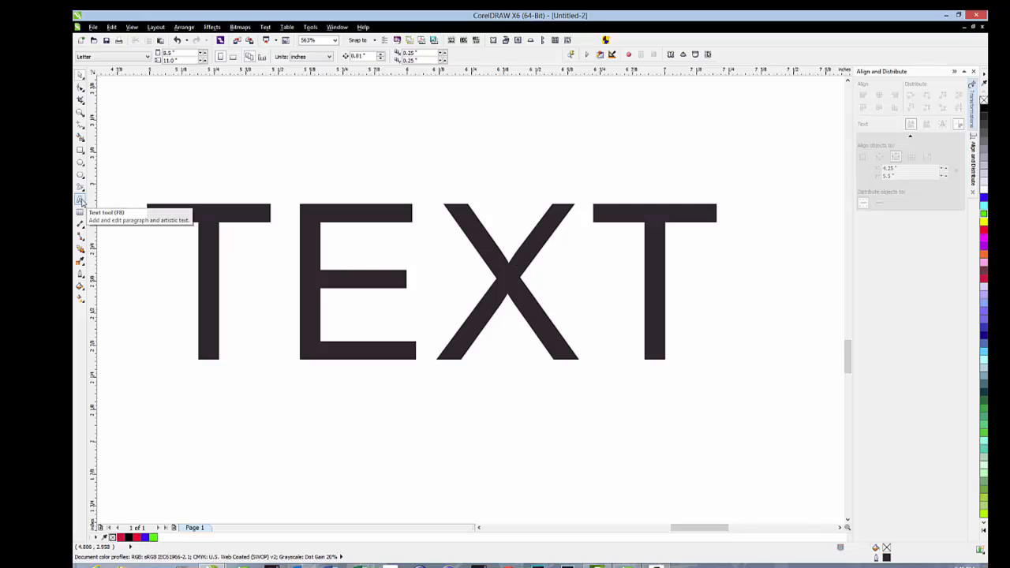
{"action": "left_click", "coordinate": [256, 139]}
{"action": "type", "text": "WV"}
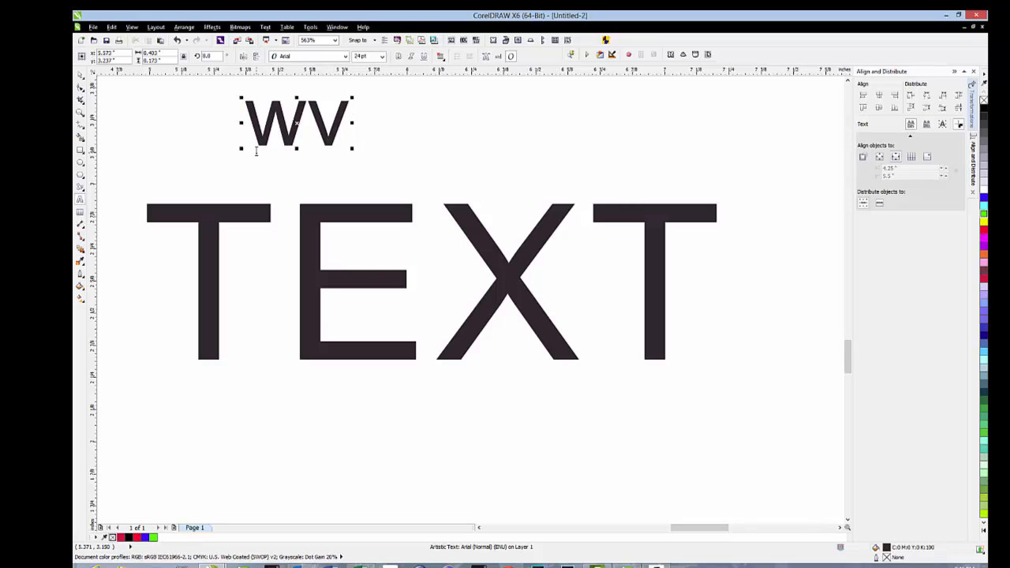
{"action": "type", "text": "a"}
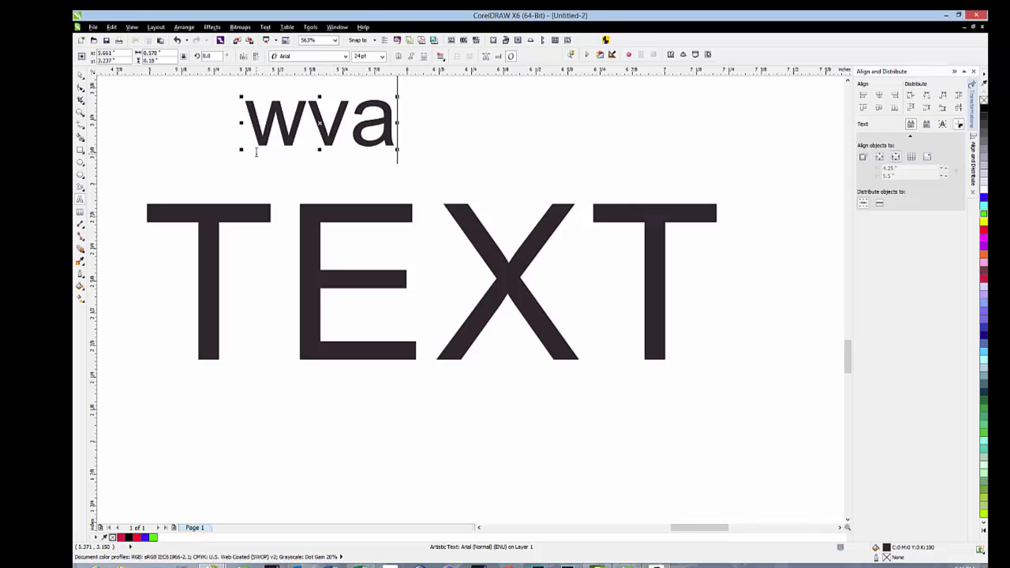
{"action": "key", "text": "BackSpace"}
{"action": "key", "text": "BackSpace"}
{"action": "key", "text": "BackSpace"}
{"action": "type", "text": "WVA"}
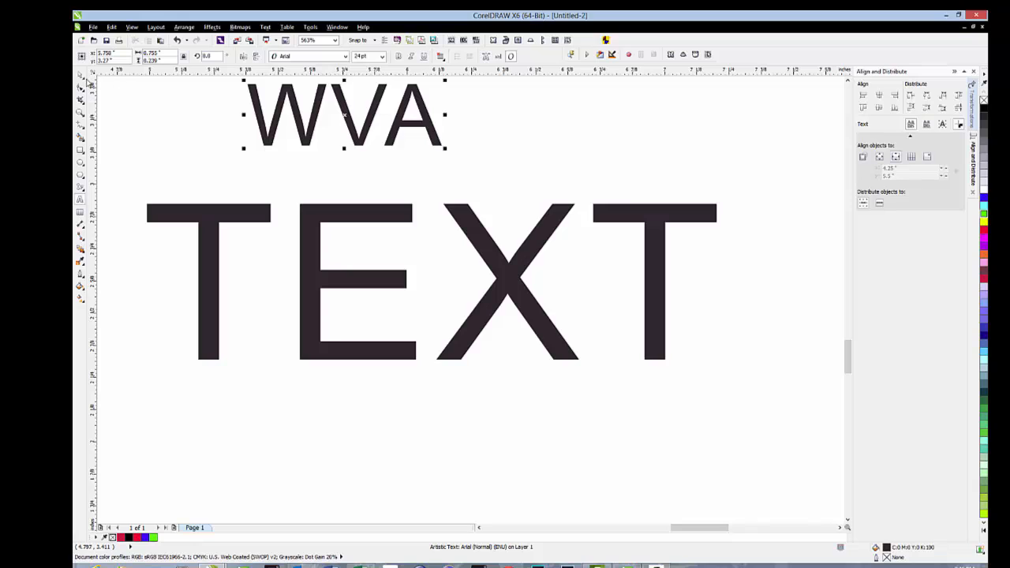
{"action": "left_click", "coordinate": [79, 75]}
{"action": "left_click_drag", "start_coordinate": [343, 114], "coordinate": [337, 132]}
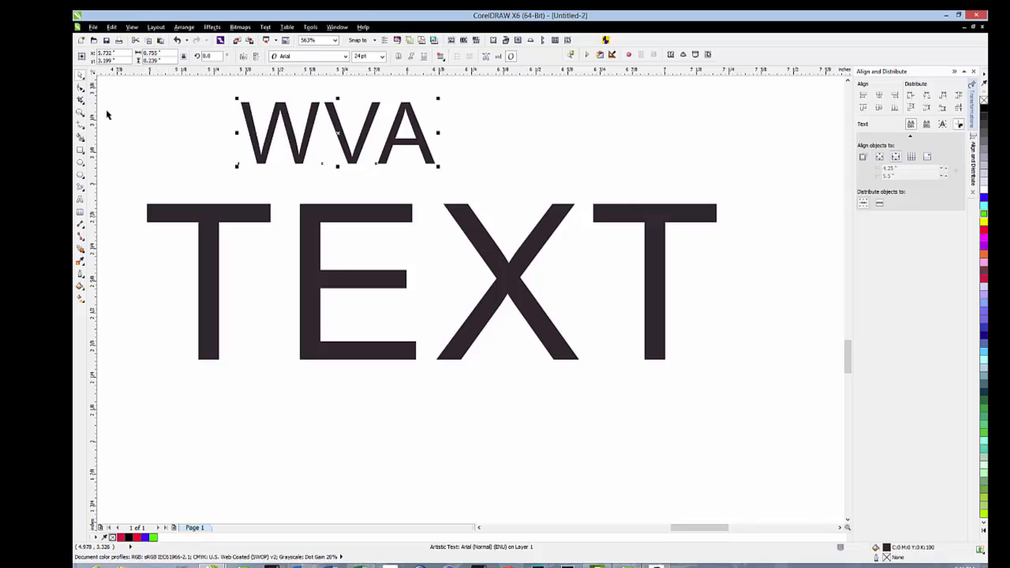
- Kern the A of WVA closer to the V with the Shape tool, to a horizontal character shift of about -16%
{"action": "left_click", "coordinate": [79, 113]}
{"action": "left_click_drag", "start_coordinate": [216, 95], "coordinate": [442, 168]}
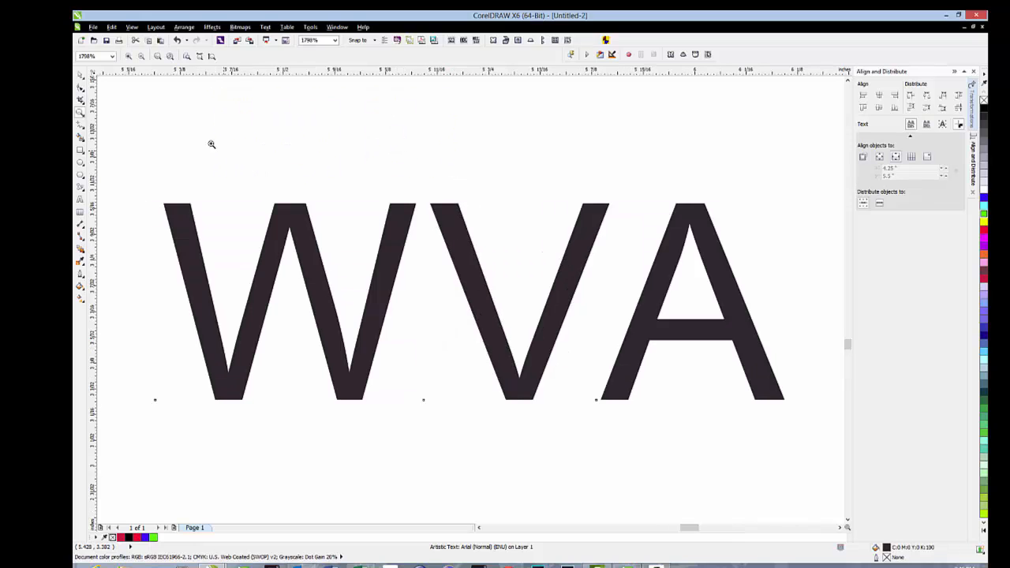
{"action": "left_click", "coordinate": [80, 79]}
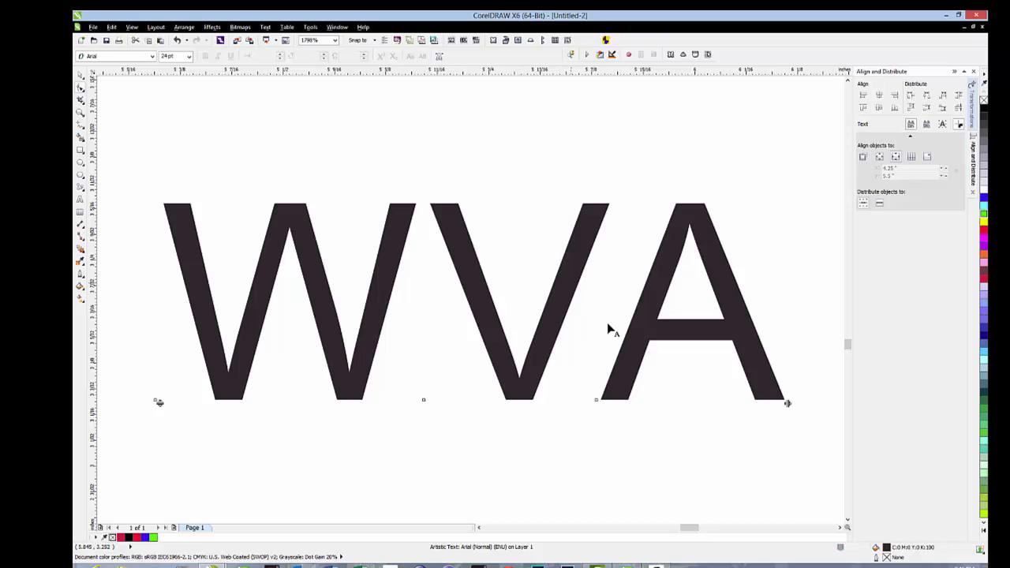
{"action": "left_click", "coordinate": [597, 400]}
{"action": "left_click_drag", "start_coordinate": [597, 400], "coordinate": [552, 399]}
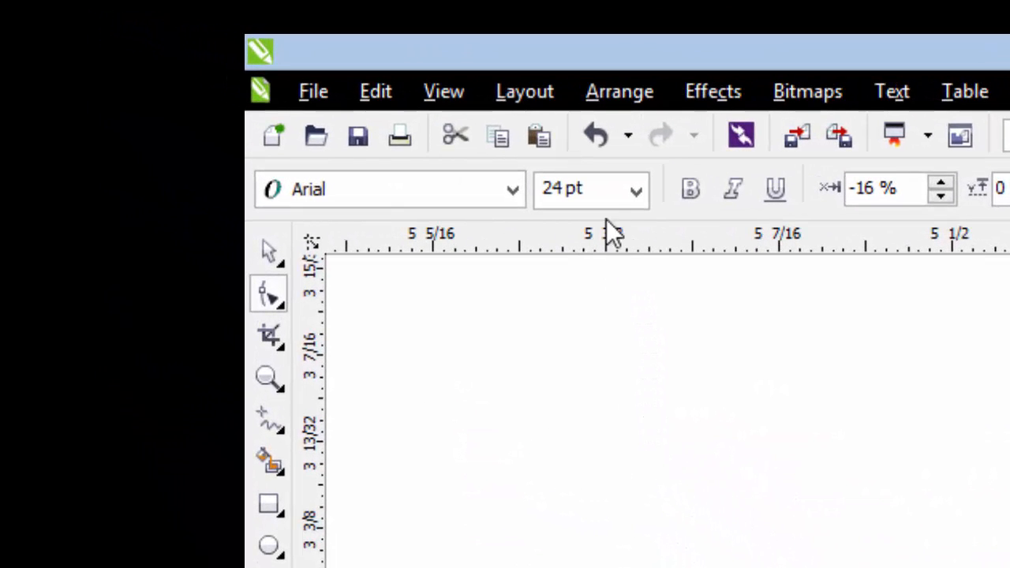
- Set the font size of only the letter A in WVA to 18 pt
{"action": "left_click_drag", "start_coordinate": [602, 191], "coordinate": [518, 202]}
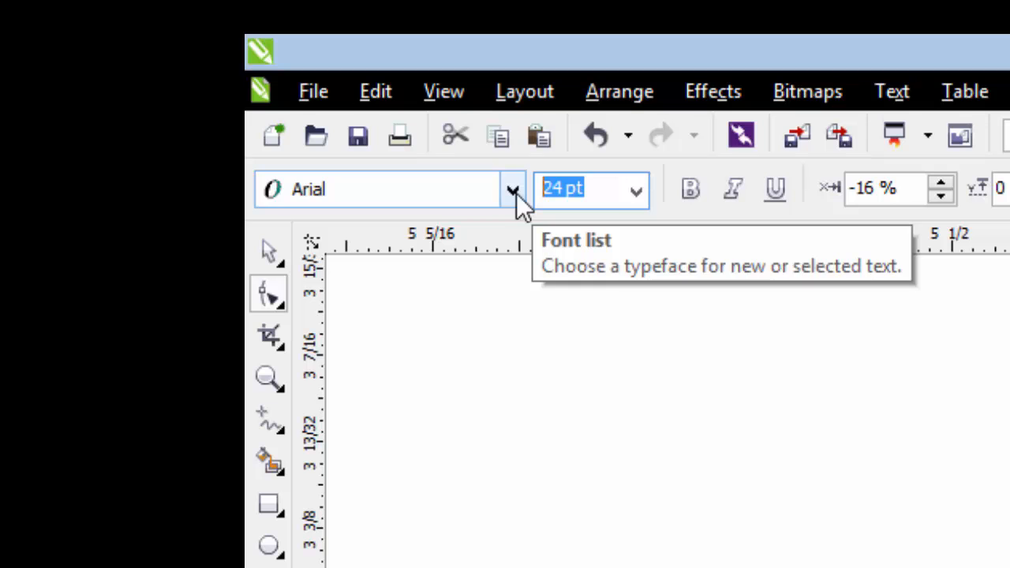
{"action": "type", "text": "18"}
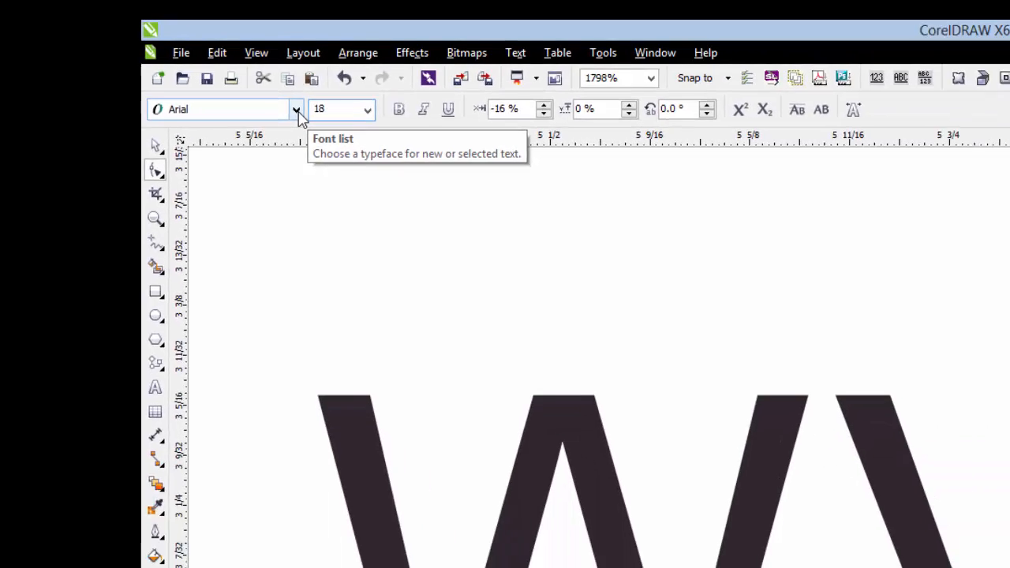
{"action": "key", "text": "Return"}
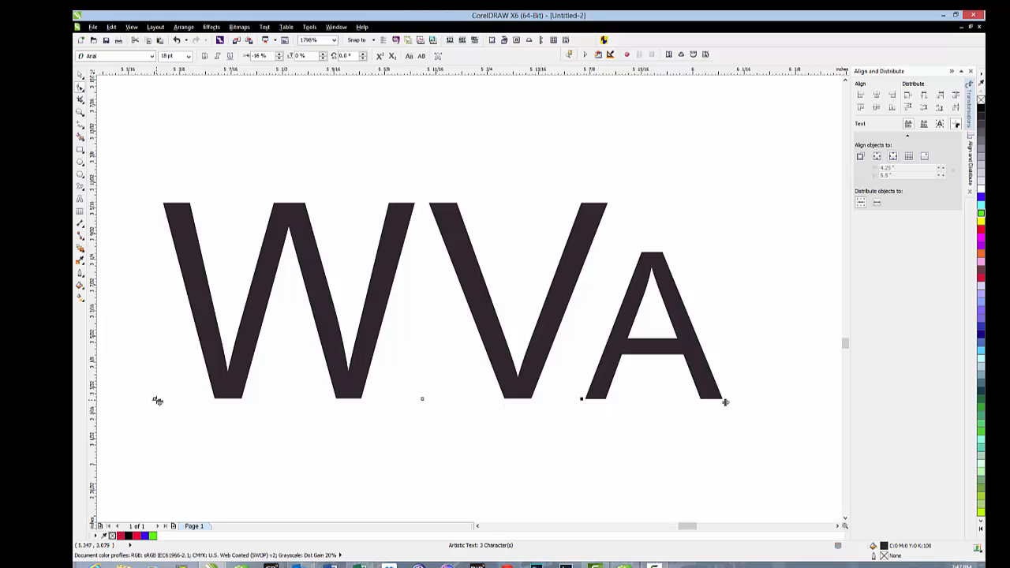
- Set the letters W and V to 9 pt and move the whole WVA text up and to the right
{"action": "left_click", "coordinate": [157, 403]}
{"action": "left_click", "coordinate": [188, 57]}
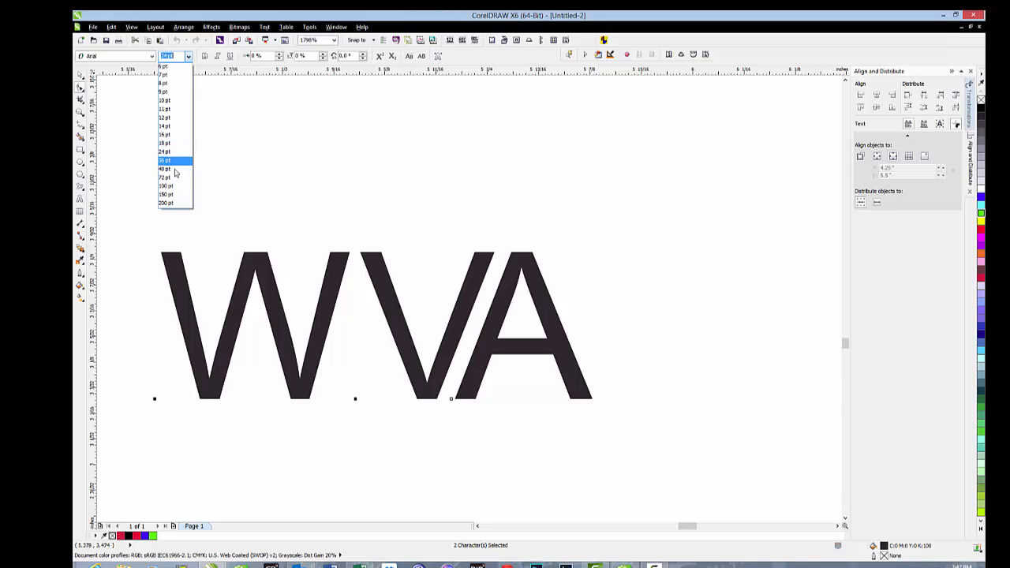
{"action": "left_click", "coordinate": [175, 92]}
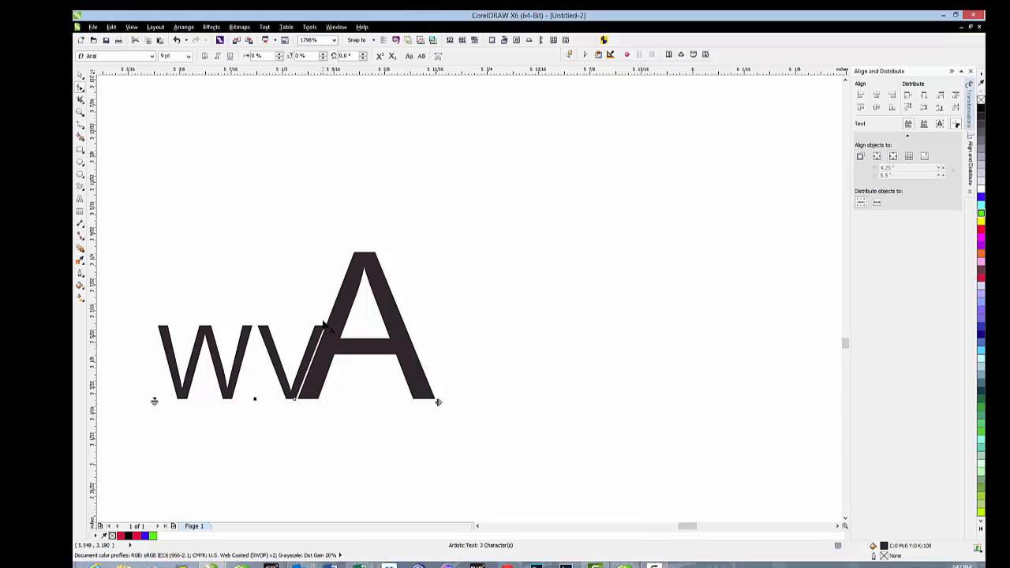
{"action": "left_click", "coordinate": [80, 75]}
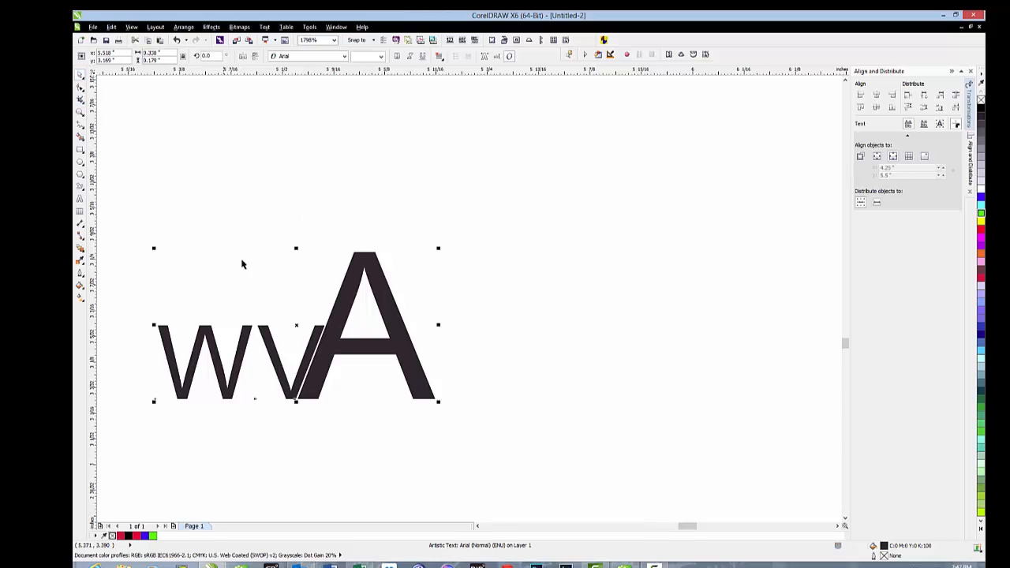
{"action": "left_click_drag", "start_coordinate": [301, 323], "coordinate": [372, 293]}
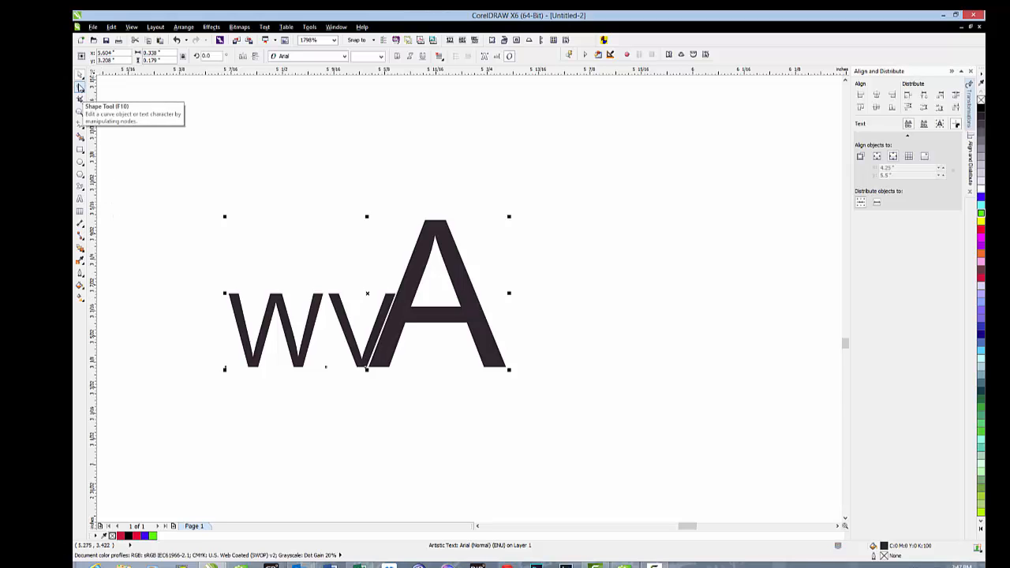
- Raise the W and V above the baseline by their character nodes, to a vertical shift of about 43%, and deselect the text
{"action": "left_click", "coordinate": [80, 87]}
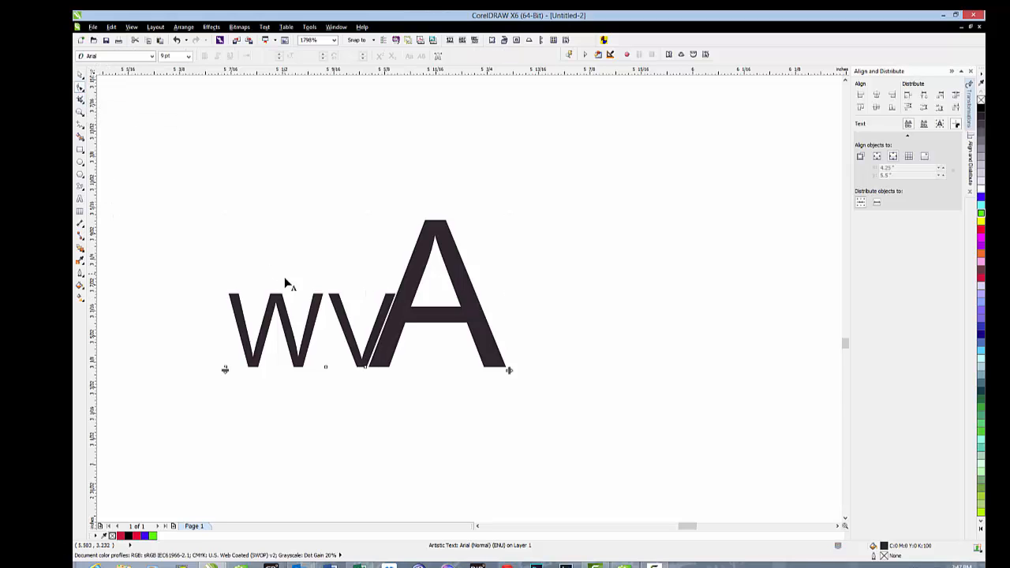
{"action": "left_click", "coordinate": [227, 370]}
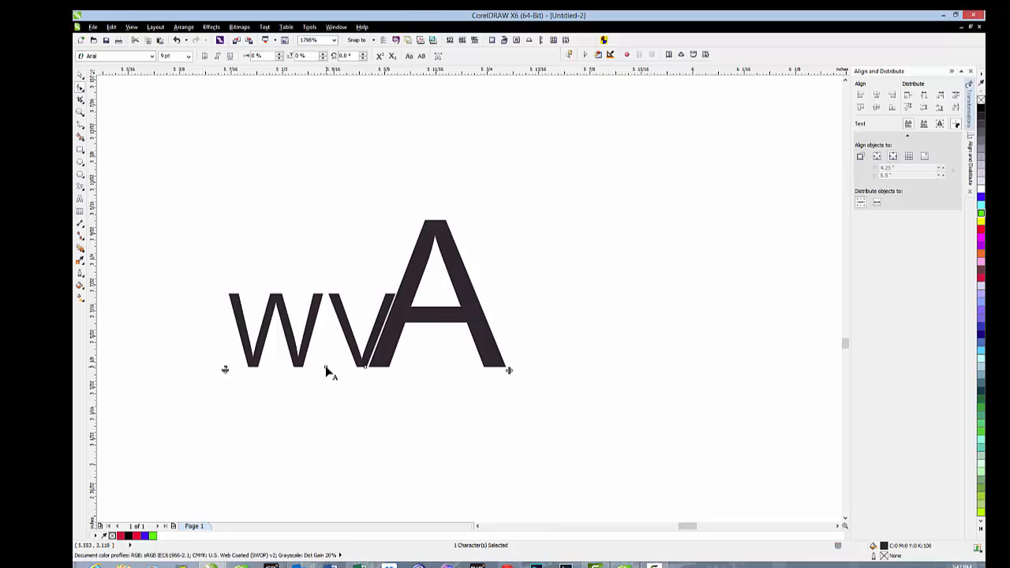
{"action": "left_click", "coordinate": [325, 368], "text": "shift"}
{"action": "left_click_drag", "start_coordinate": [325, 364], "coordinate": [323, 322]}
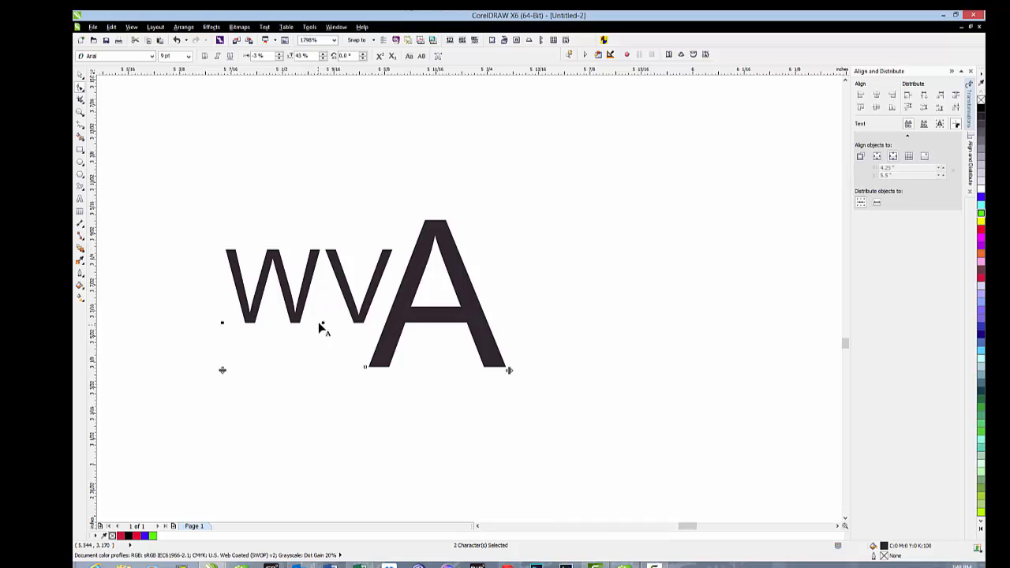
{"action": "mouse_move", "coordinate": [323, 322]}
{"action": "left_mouse_down"}
{"action": "mouse_move", "coordinate": [335, 323]}
{"action": "mouse_move", "coordinate": [320, 322]}
{"action": "left_mouse_up"}
{"action": "left_click", "coordinate": [79, 74]}
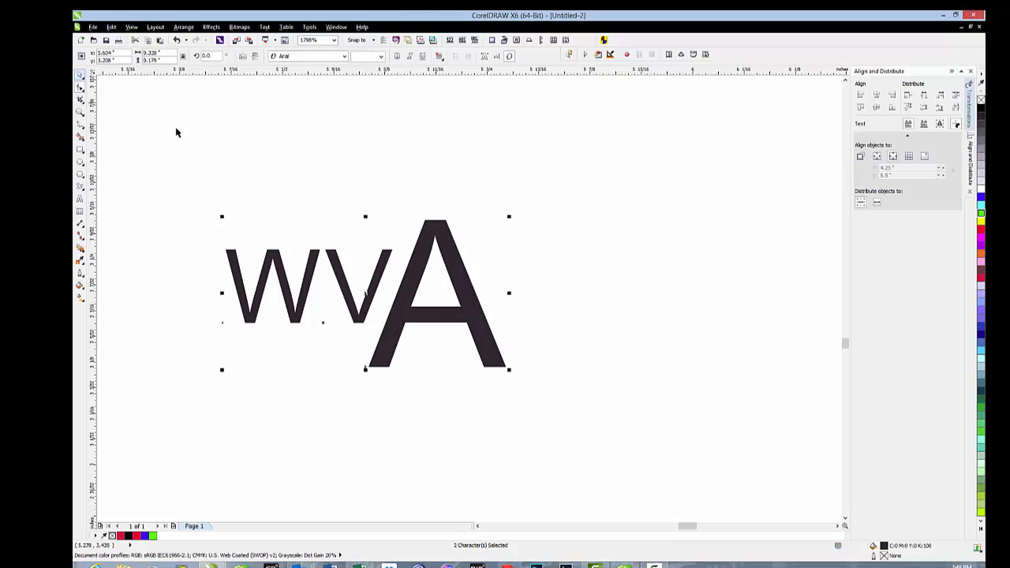
{"action": "left_click", "coordinate": [198, 138]}
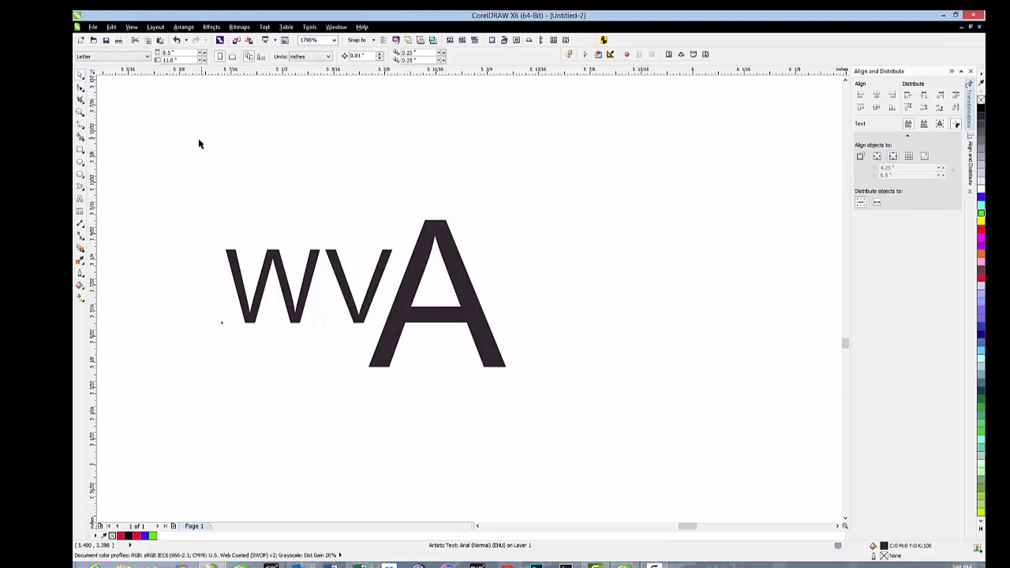
- Widen the character spacing of WVA slightly with the Shape tool's spacing handle, to a total text width of about 0.35"
{"action": "left_click", "coordinate": [79, 89]}
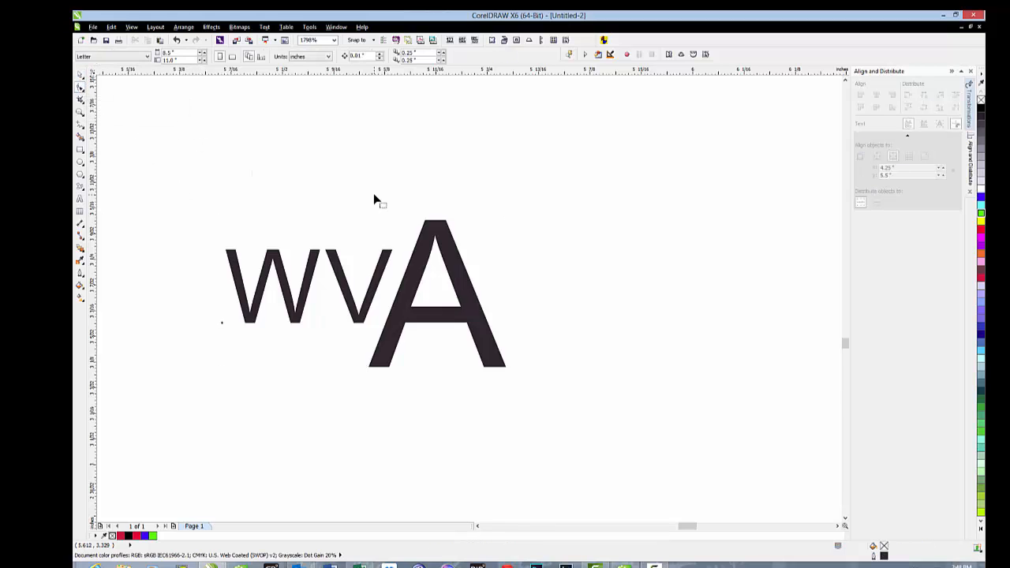
{"action": "left_click", "coordinate": [505, 367]}
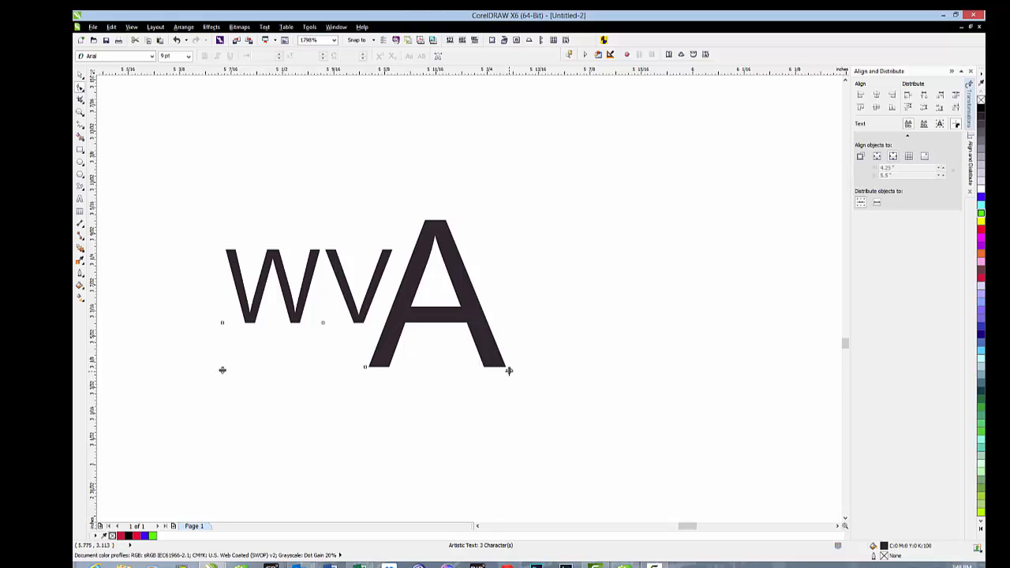
{"action": "mouse_move", "coordinate": [510, 370]}
{"action": "left_mouse_down"}
{"action": "mouse_move", "coordinate": [590, 368]}
{"action": "mouse_move", "coordinate": [430, 360]}
{"action": "mouse_move", "coordinate": [471, 370]}
{"action": "mouse_move", "coordinate": [627, 366]}
{"action": "mouse_move", "coordinate": [513, 365]}
{"action": "left_mouse_up"}
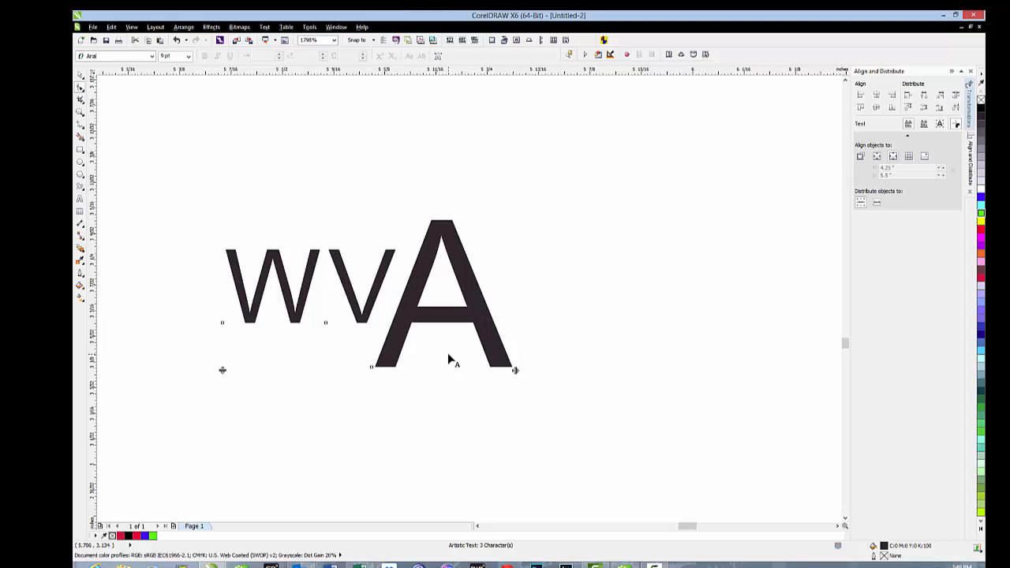
- Replace the WVA text with "this is a test"
{"action": "left_click", "coordinate": [79, 199]}
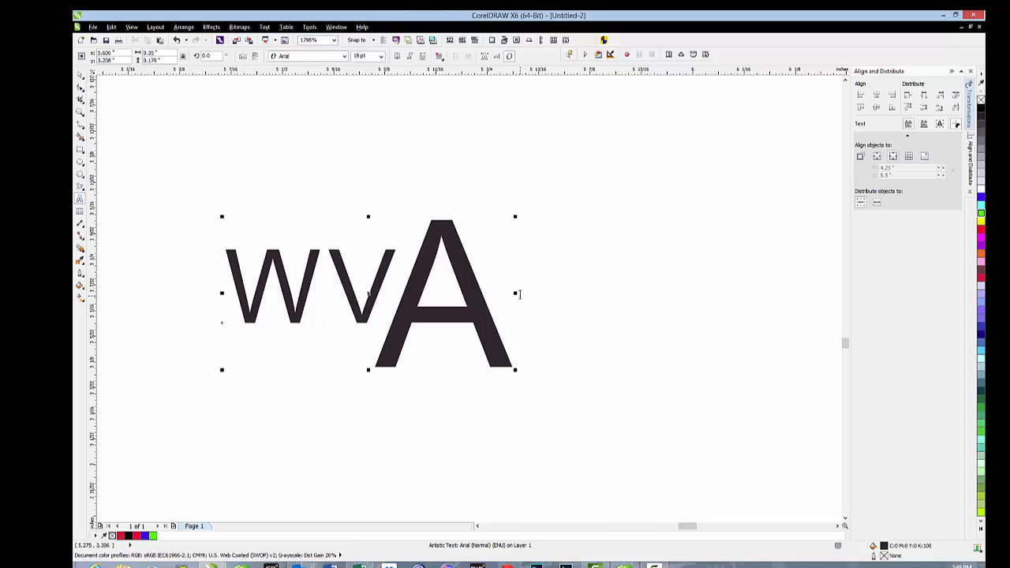
{"action": "key", "text": "BackSpace"}
{"action": "key", "text": "BackSpace"}
{"action": "key", "text": "BackSpace"}
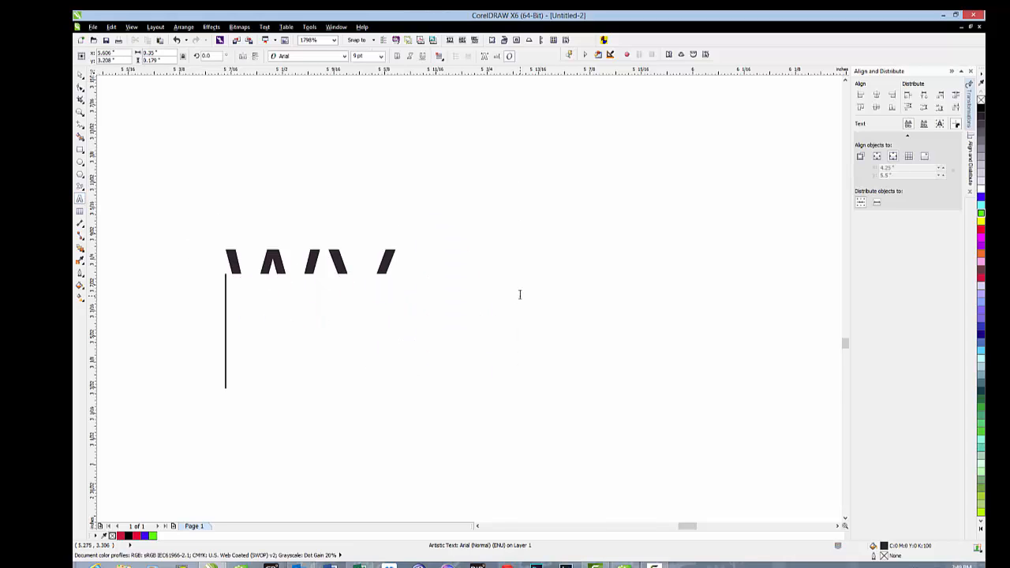
{"action": "type", "text": "this is a "}
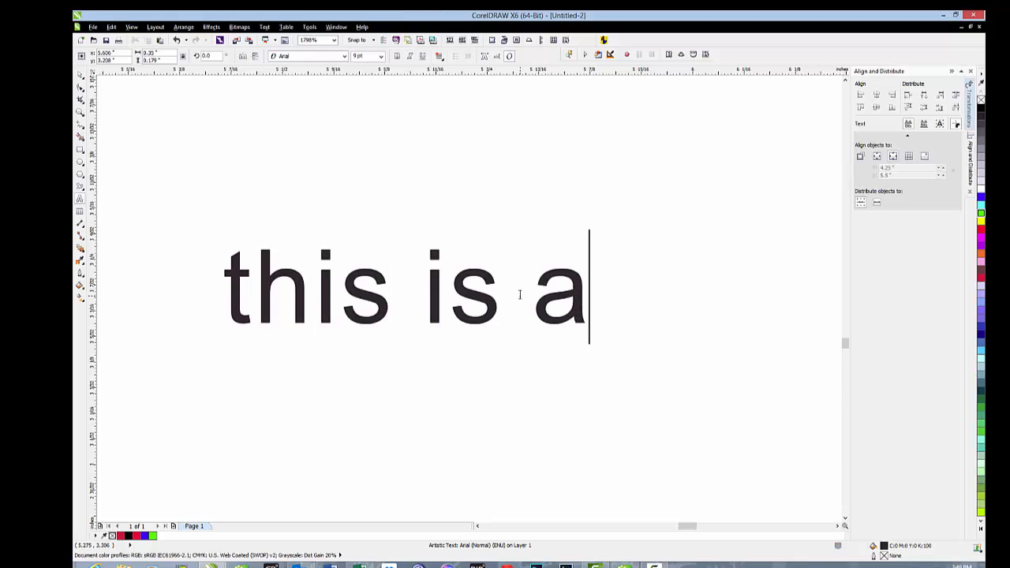
{"action": "type", "text": "test"}
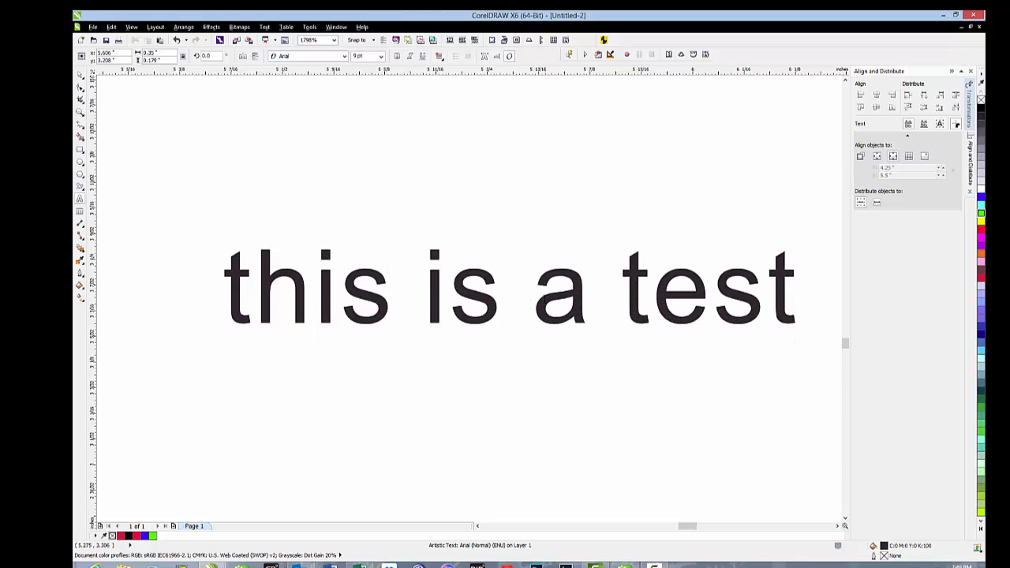
- Break the text into two lines, "this is" and "a test", and refresh the window display
{"action": "left_click", "coordinate": [513, 299]}
{"action": "key", "text": "Return"}
{"action": "key", "text": "Delete"}
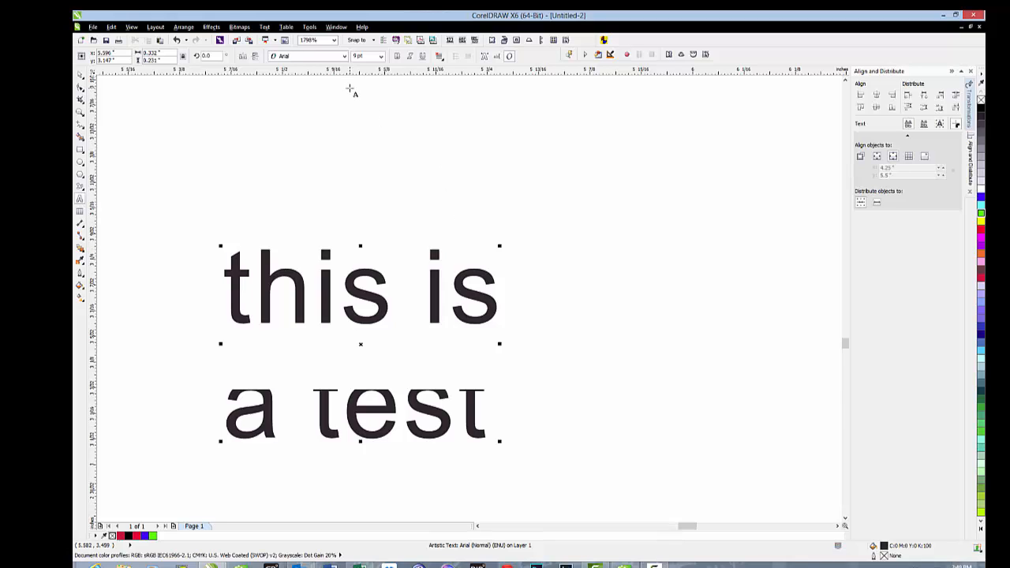
{"action": "left_click", "coordinate": [336, 27]}
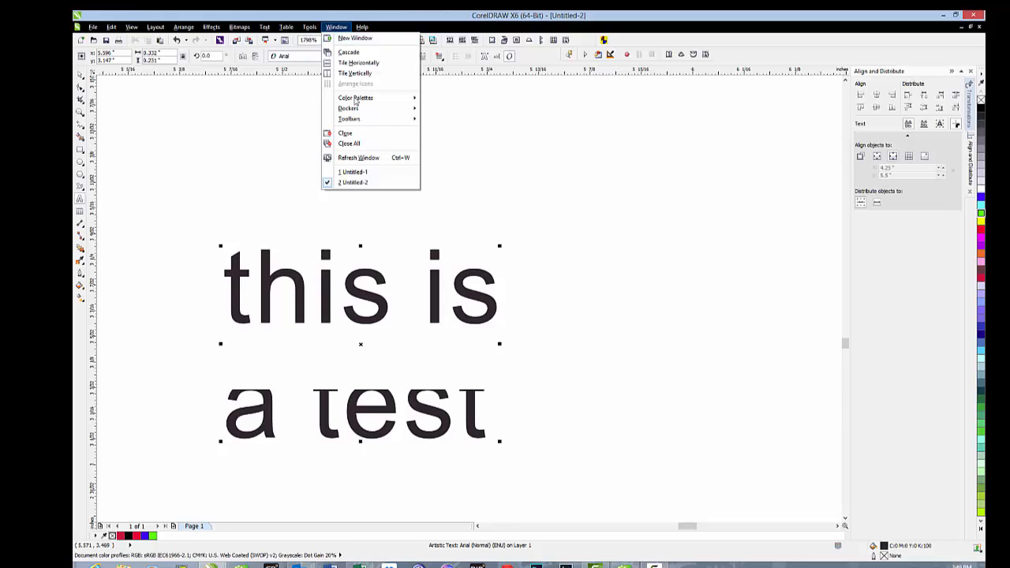
{"action": "left_click", "coordinate": [364, 158]}
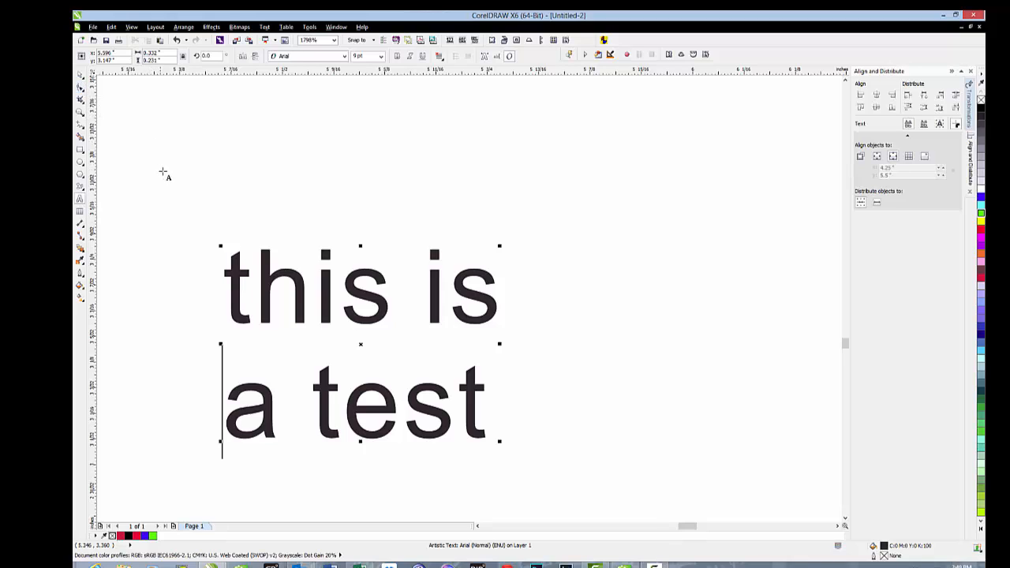
- Adjust the spacing between the two text lines with the Shape tool, making it tighter, wider and tighter again
{"action": "left_click", "coordinate": [80, 89]}
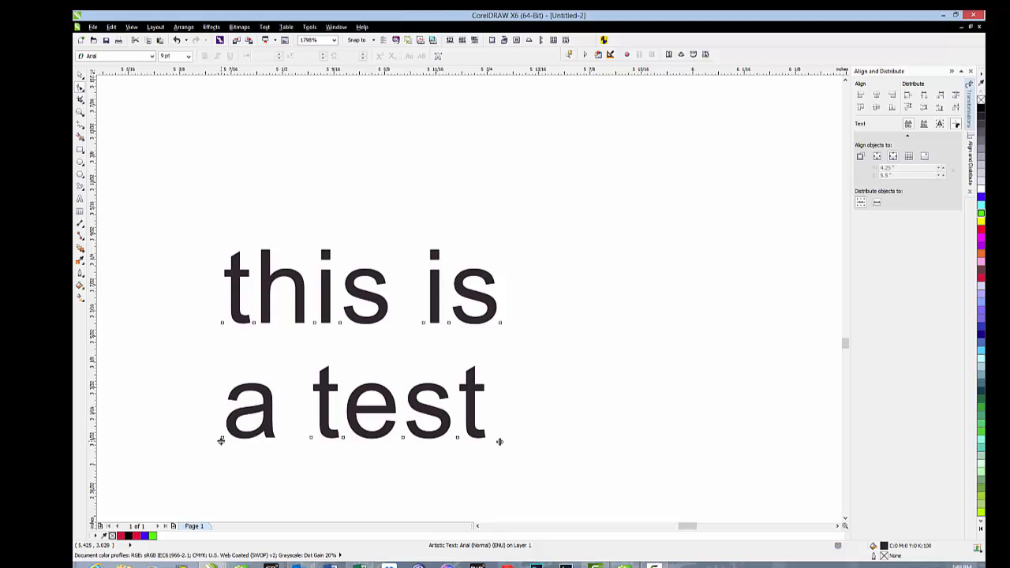
{"action": "left_click_drag", "start_coordinate": [221, 440], "coordinate": [222, 407]}
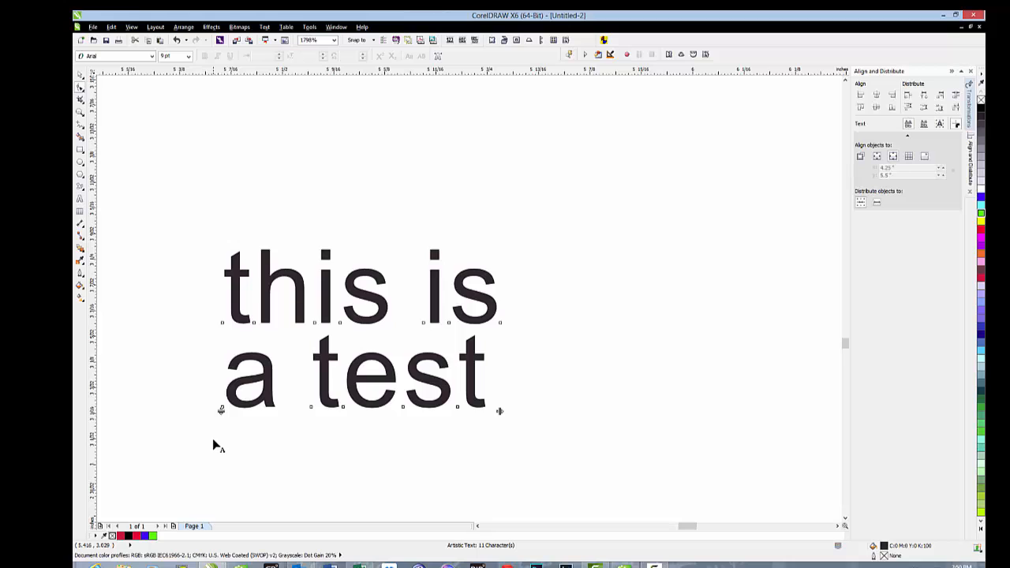
{"action": "left_click_drag", "start_coordinate": [221, 410], "coordinate": [218, 505]}
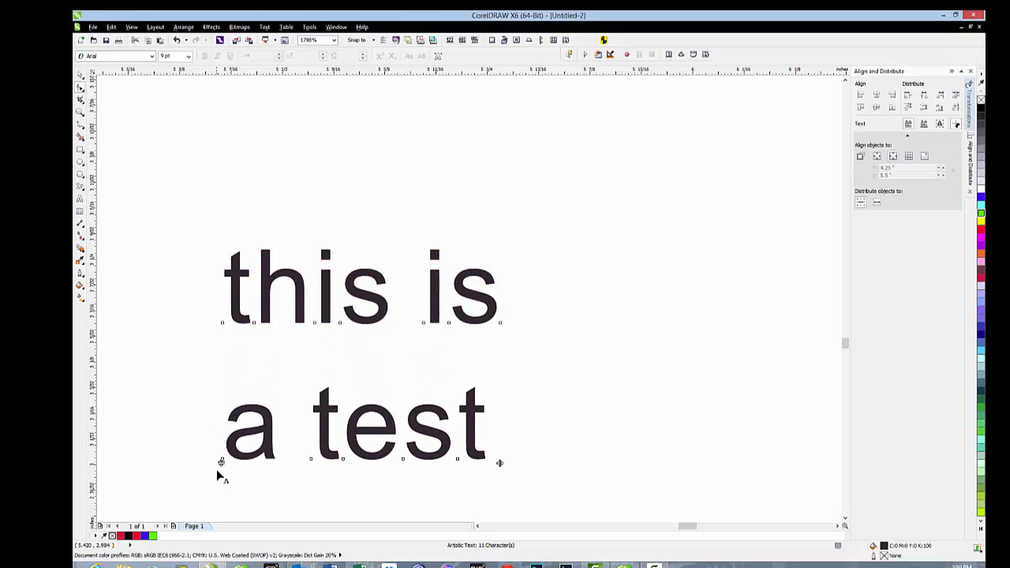
{"action": "left_click_drag", "start_coordinate": [222, 463], "coordinate": [221, 424]}
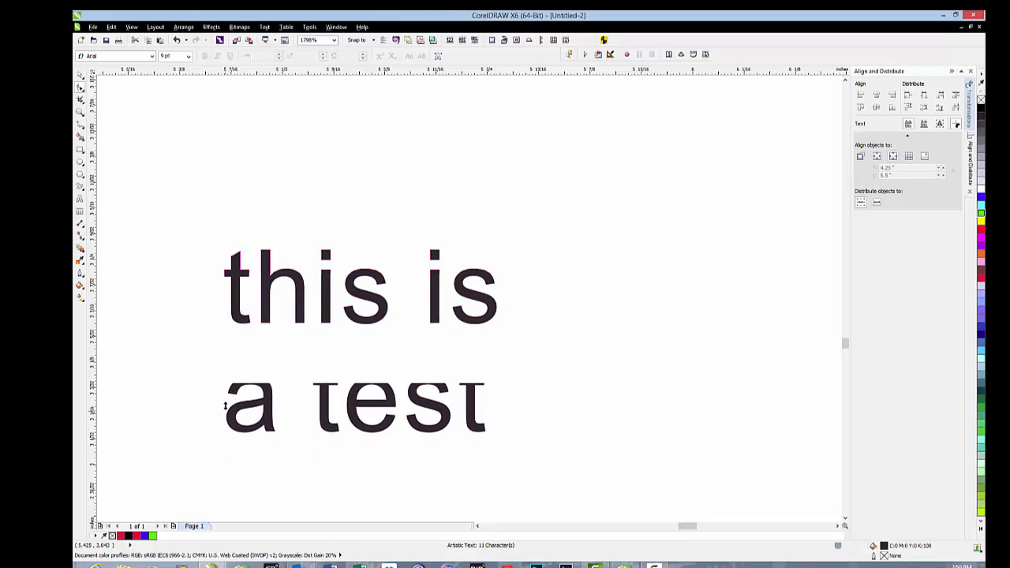